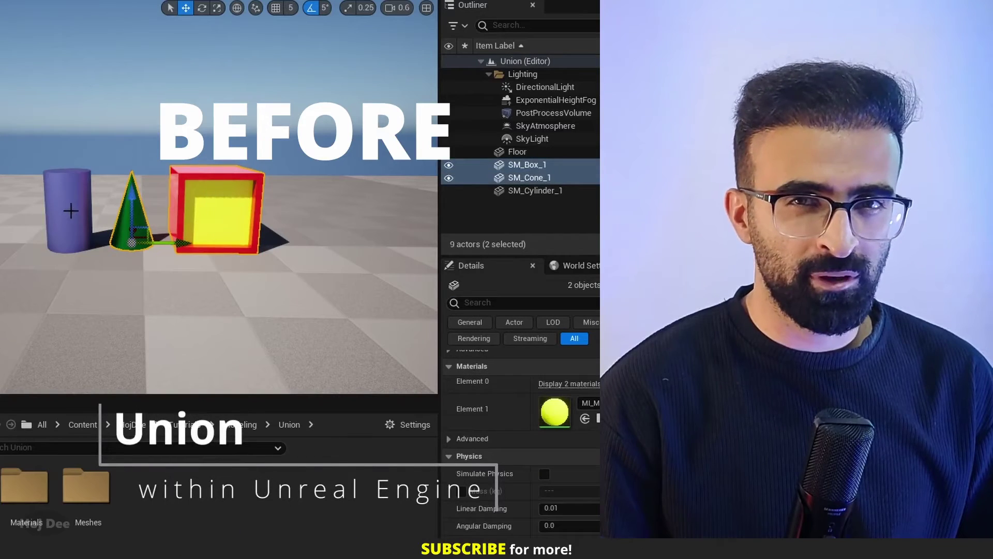
# - Select the cone and cylinder, then view the list of editor modes
pyautogui.keyDown('ctrl'); pyautogui.click(70, 209); pyautogui.keyUp('ctrl')
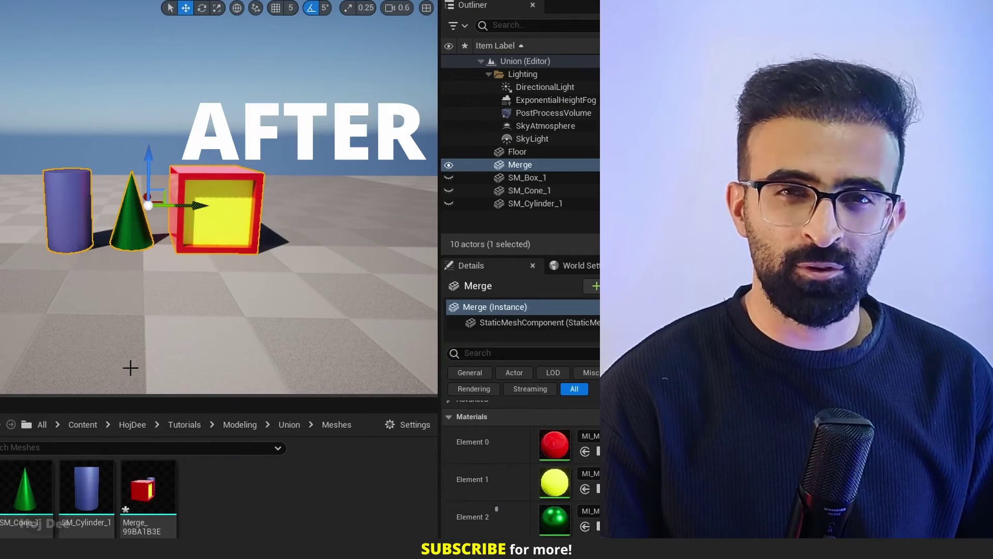
pyautogui.moveTo(132, 505)
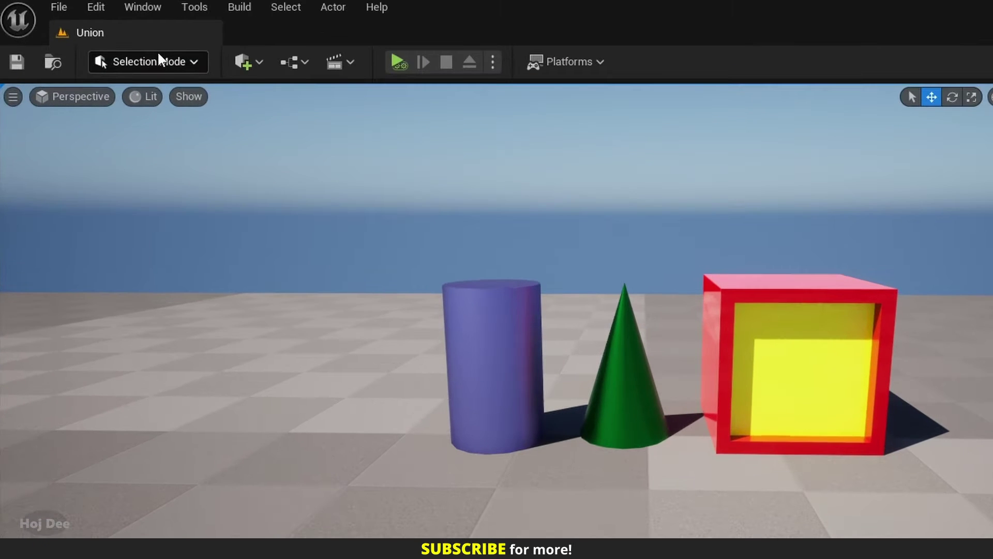
pyautogui.click(102, 39)
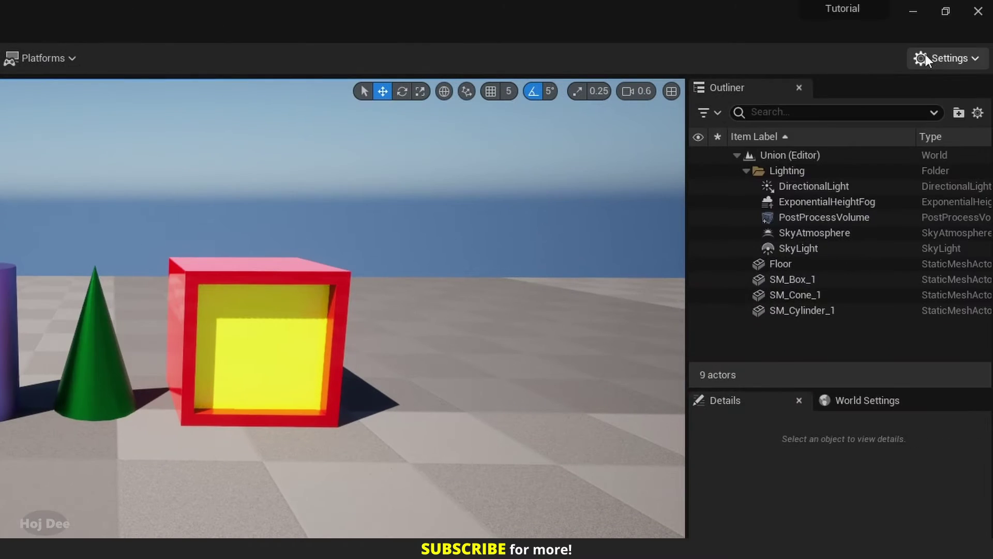
# - Check the Modeling Tools plugin under Settings > Plugins, then enter Modeling Mode with Shift+5
pyautogui.click(928, 57)
pyautogui.click(852, 140)
pyautogui.write('modeling tools')
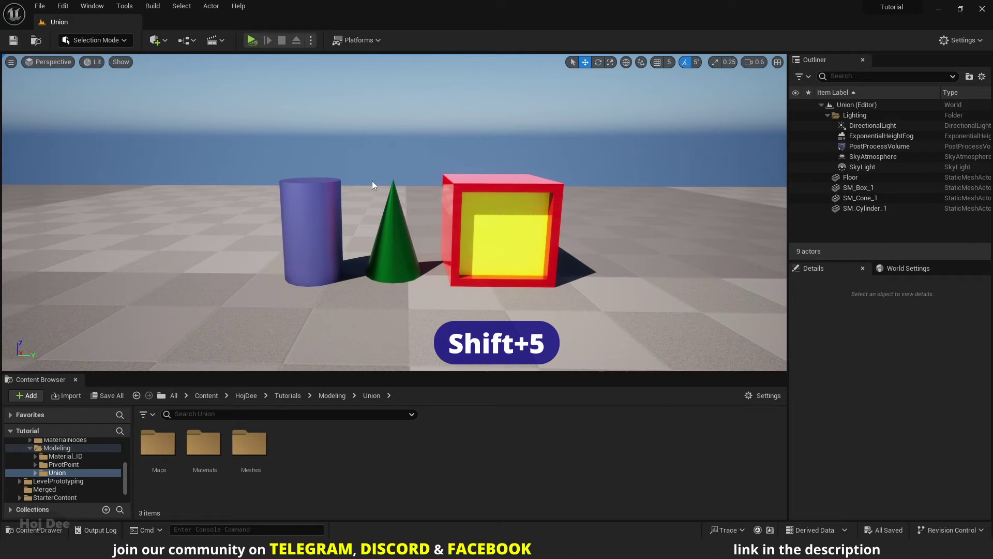
pyautogui.hotkey('shift', '5')
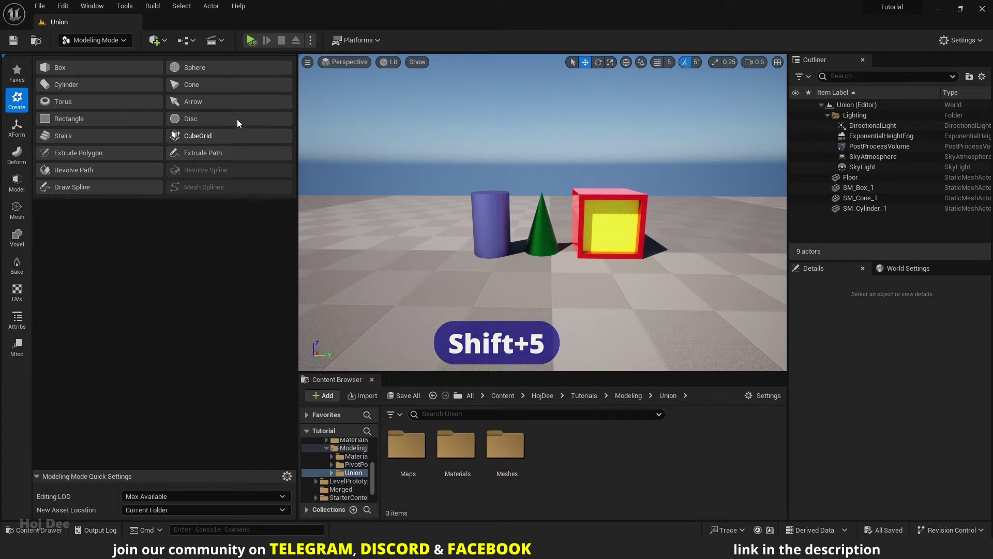
# - Union SM_Box_1, SM_Cone_1 and SM_Cylinder_1 from the Mesh tools into a new Merge mesh and accept
pyautogui.click(621, 219)
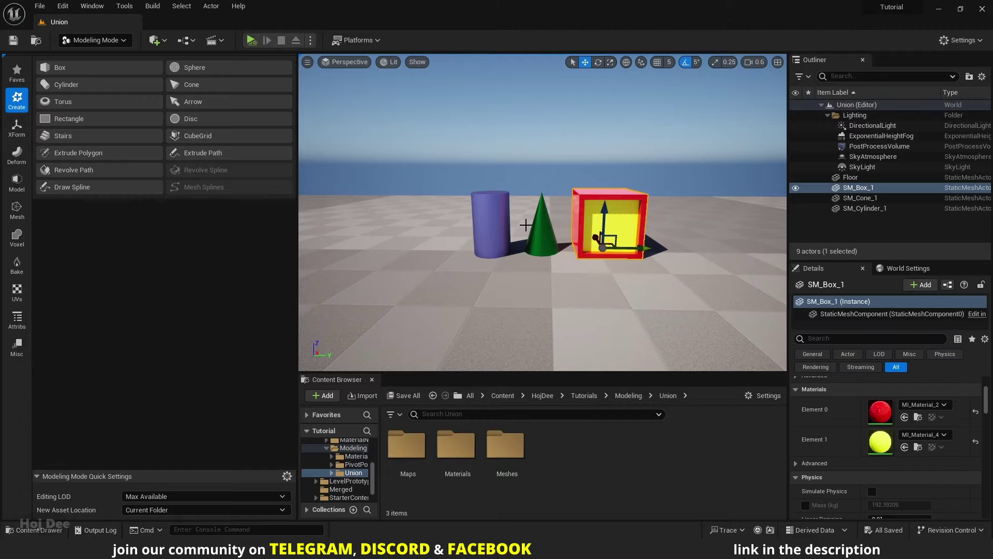
pyautogui.keyDown('ctrl'); pyautogui.click(490, 223); pyautogui.keyUp('ctrl')
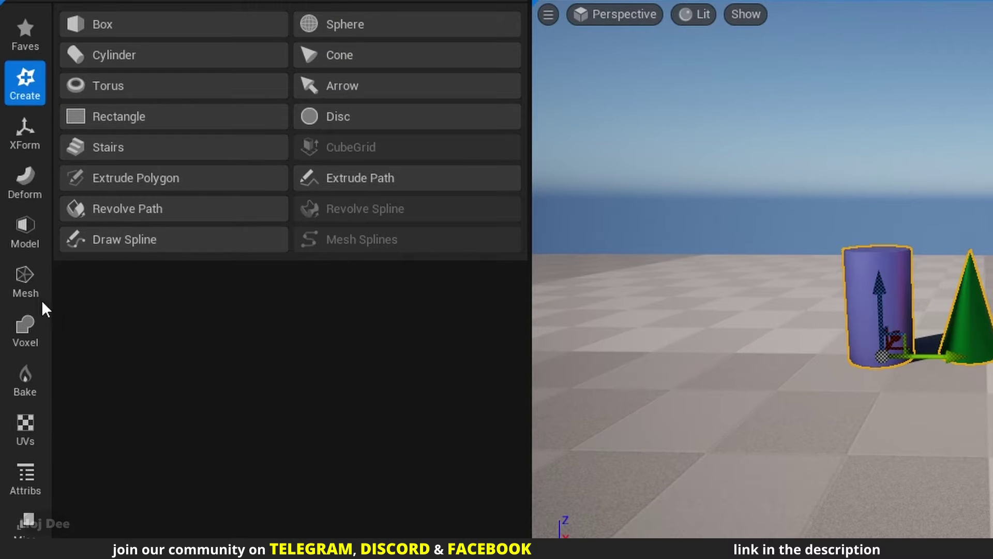
pyautogui.click(25, 284)
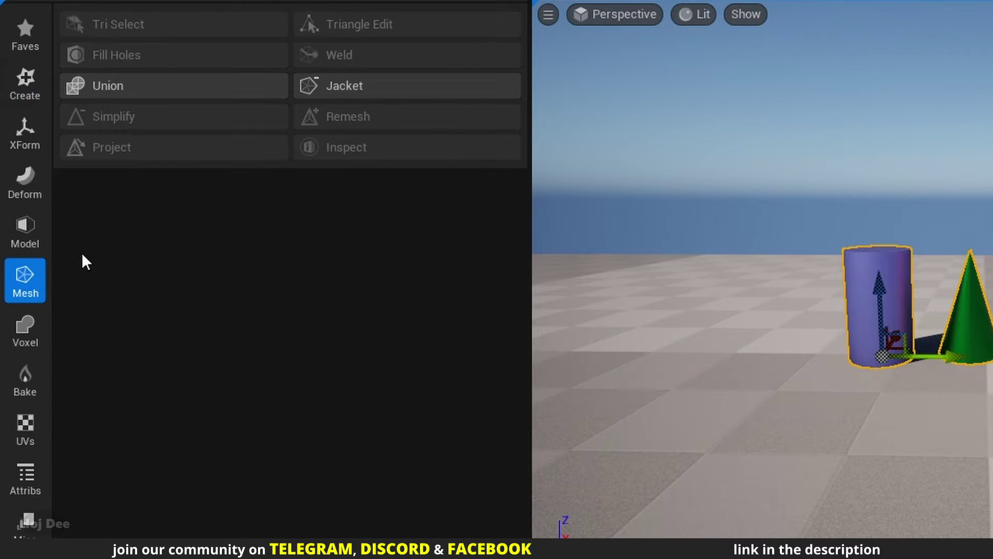
pyautogui.click(128, 91)
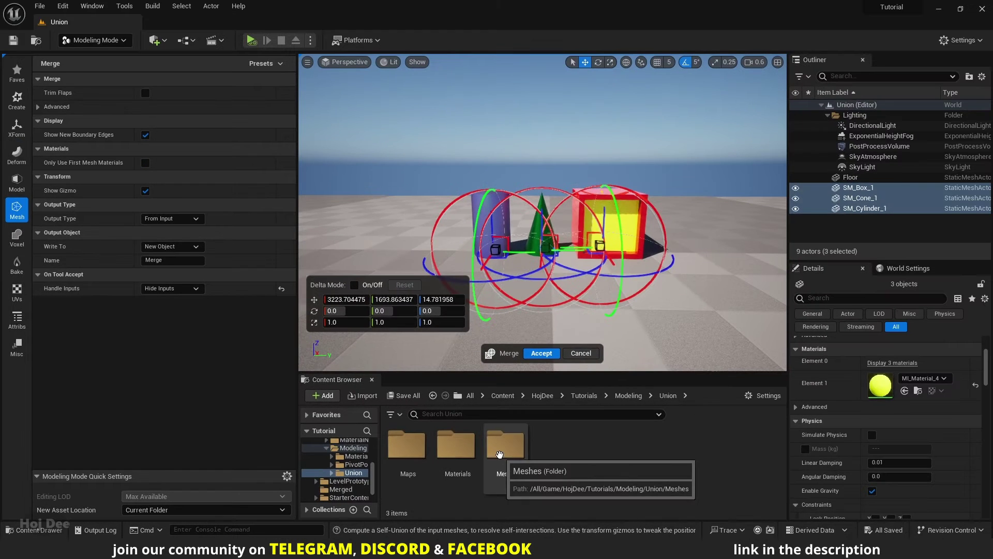
pyautogui.doubleClick(708, 414)
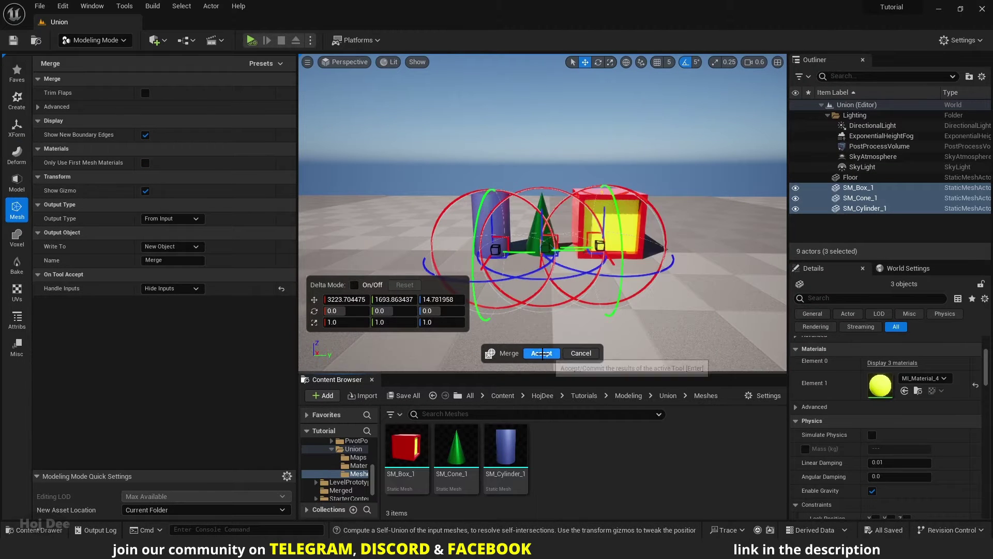
pyautogui.click(541, 354)
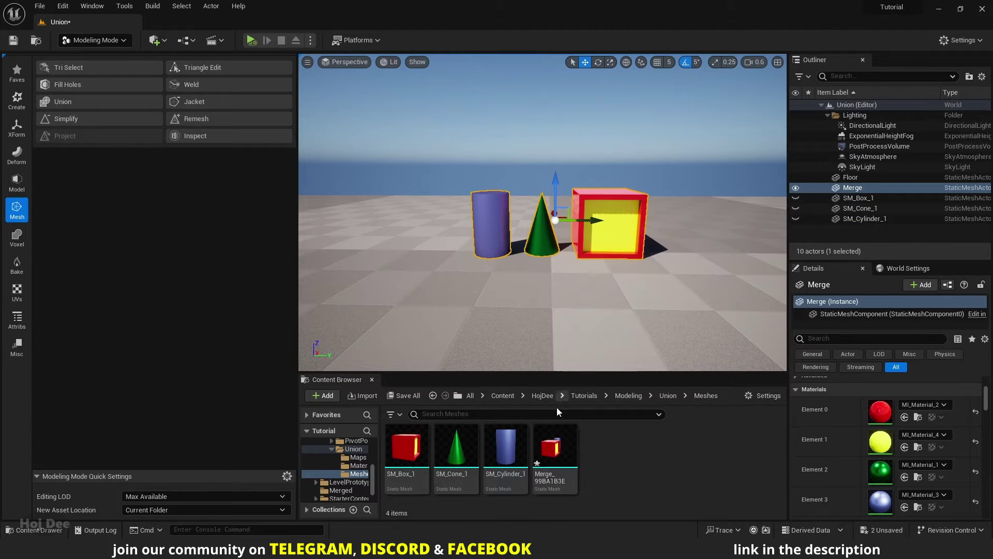
# - Place the Merge_99BA1B3E asset into the level, raise it, and select the original Merge actor to compare
pyautogui.moveTo(553, 446); pyautogui.dragTo(361, 262)
pyautogui.moveTo(361, 262); pyautogui.dragTo(416, 217, button='right')
pyautogui.moveTo(417, 217); pyautogui.dragTo(417, 189)
pyautogui.moveTo(418, 190); pyautogui.dragTo(554, 242, button='middle')
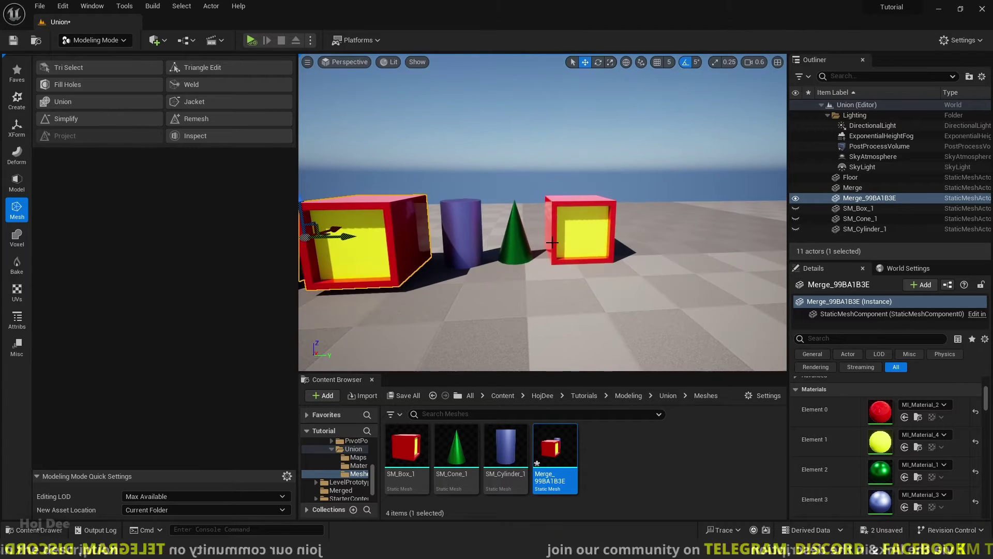
pyautogui.click(554, 241)
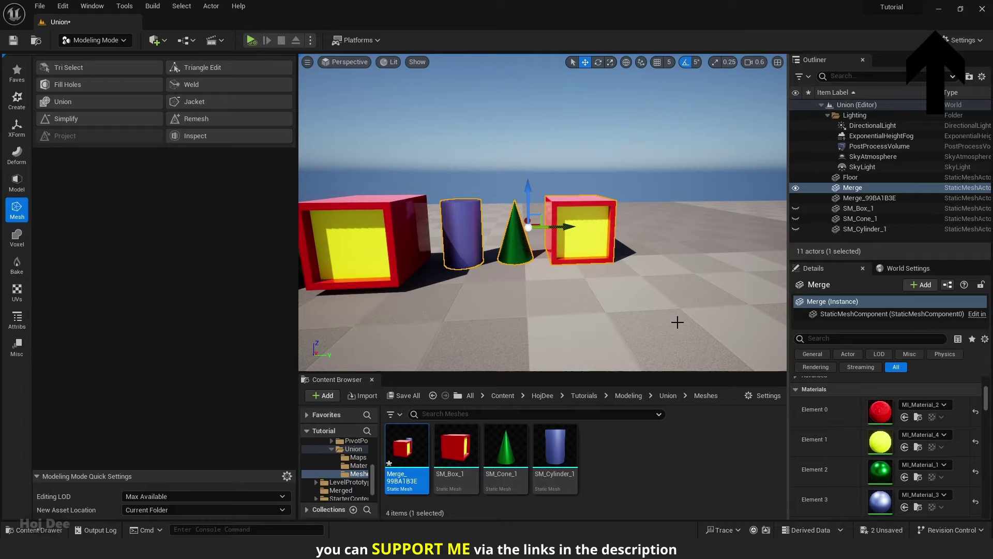
pyautogui.scroll(-1, 834, 439)
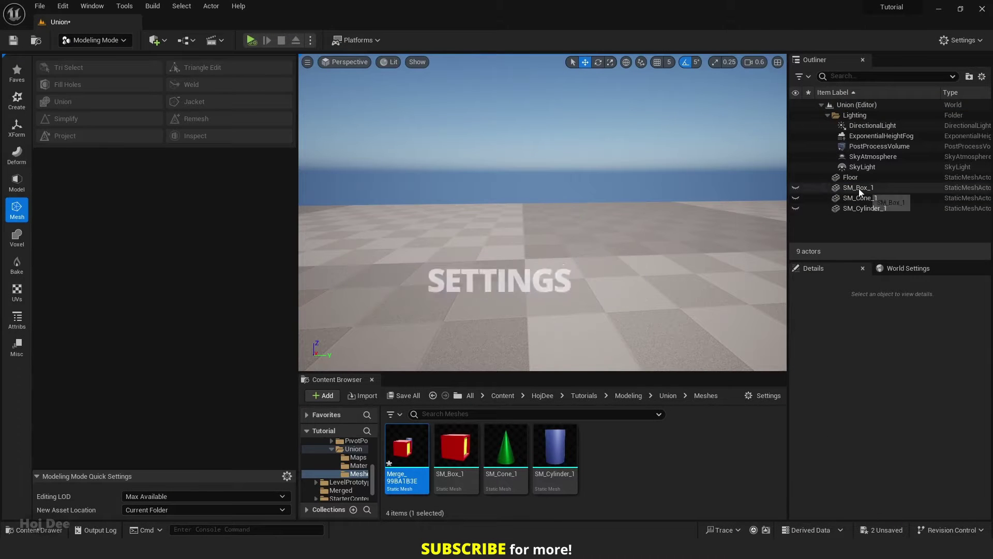
pyautogui.click(858, 188)
# - Delete both Merge actors and reselect the box, cone and cylinder
pyautogui.keyDown('shift'); pyautogui.click(865, 208); pyautogui.keyUp('shift')
pyautogui.click(795, 208)
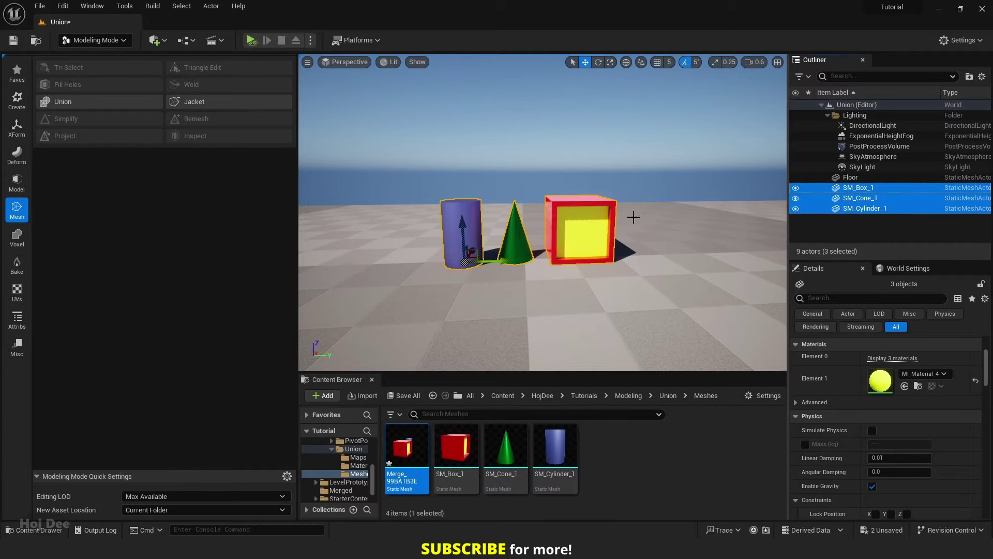
# - Start a new Union of the three shapes with Only Use First Mesh Materials enabled
pyautogui.click(75, 105)
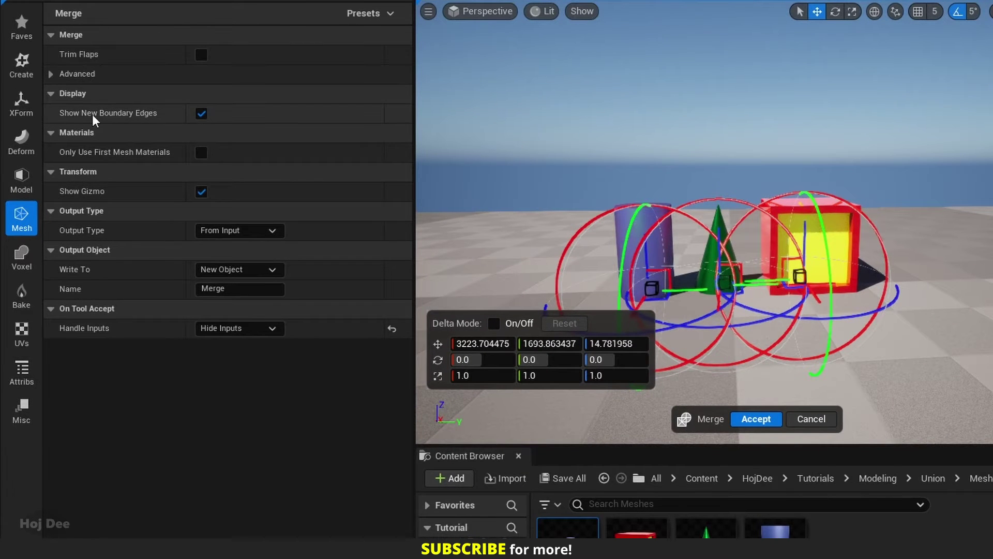
pyautogui.moveTo(95, 113)
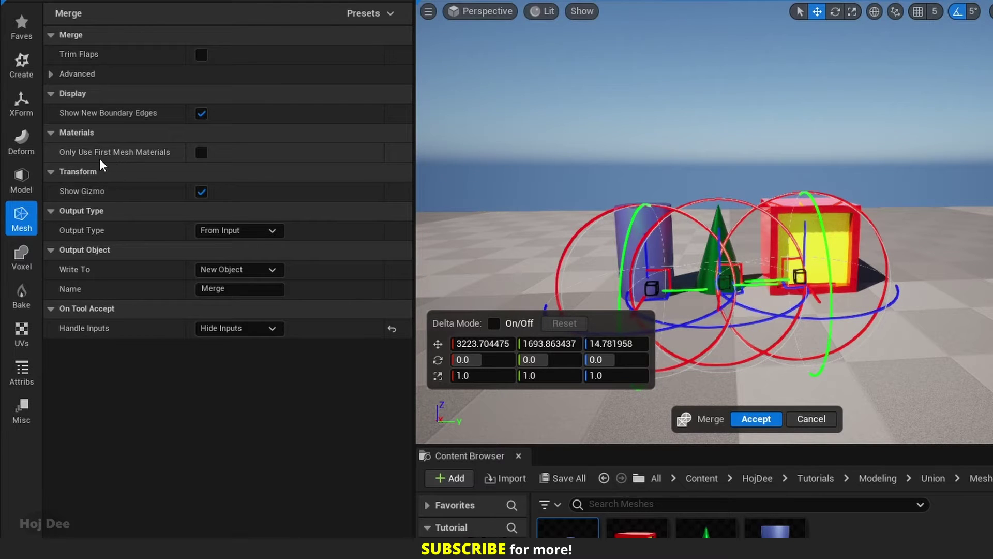
pyautogui.moveTo(94, 154)
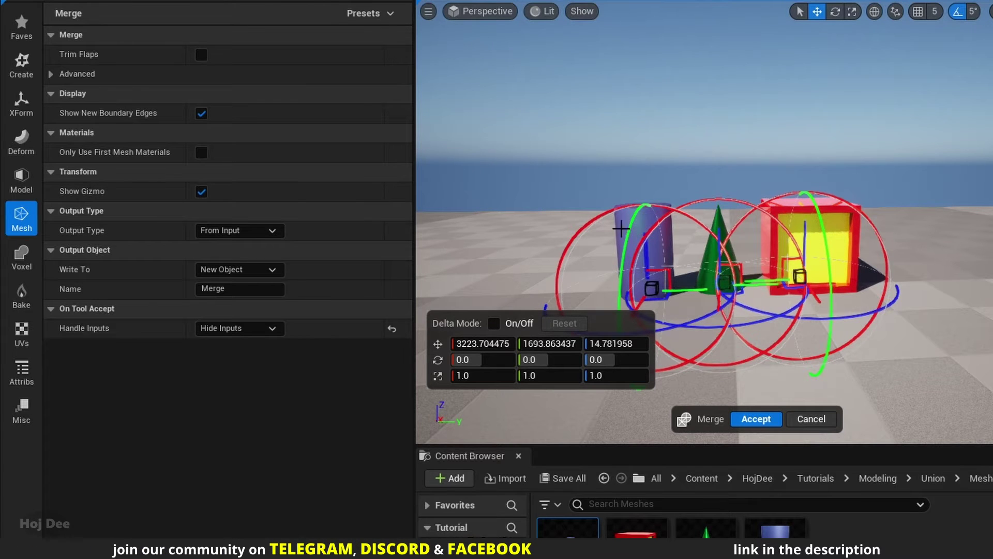
pyautogui.click(200, 154)
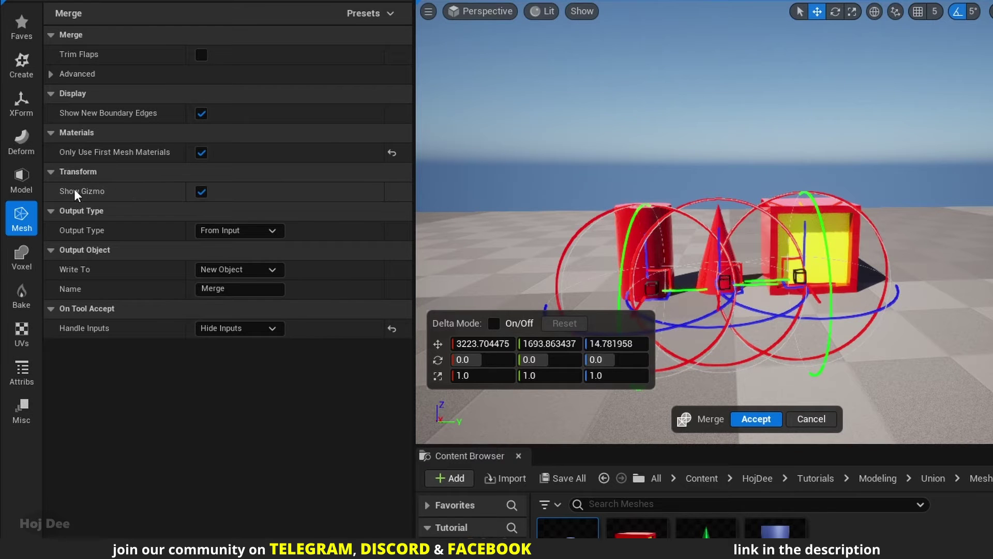
# - Toggle the transform gizmo off and on, nudge the grouped meshes, then undo the change
pyautogui.click(202, 192)
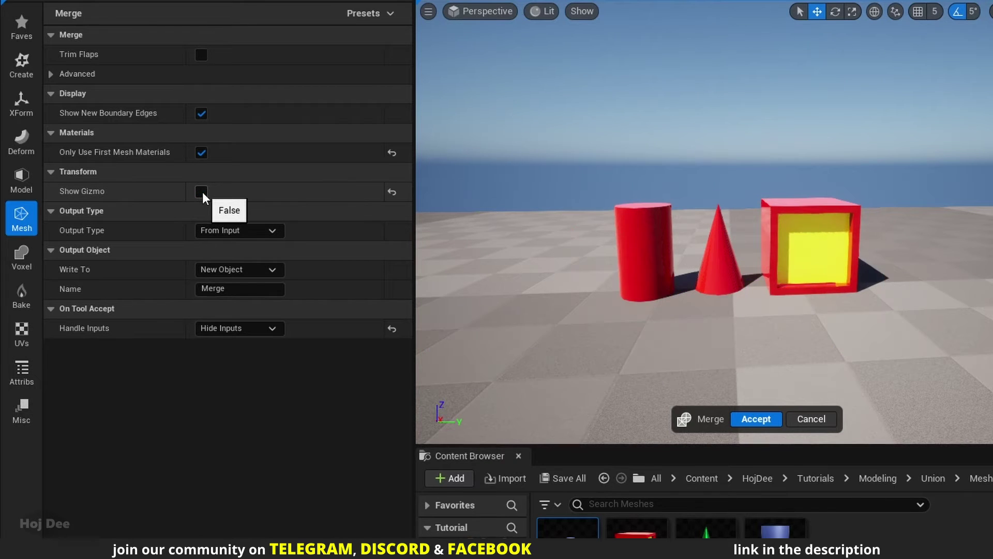
pyautogui.click(203, 192)
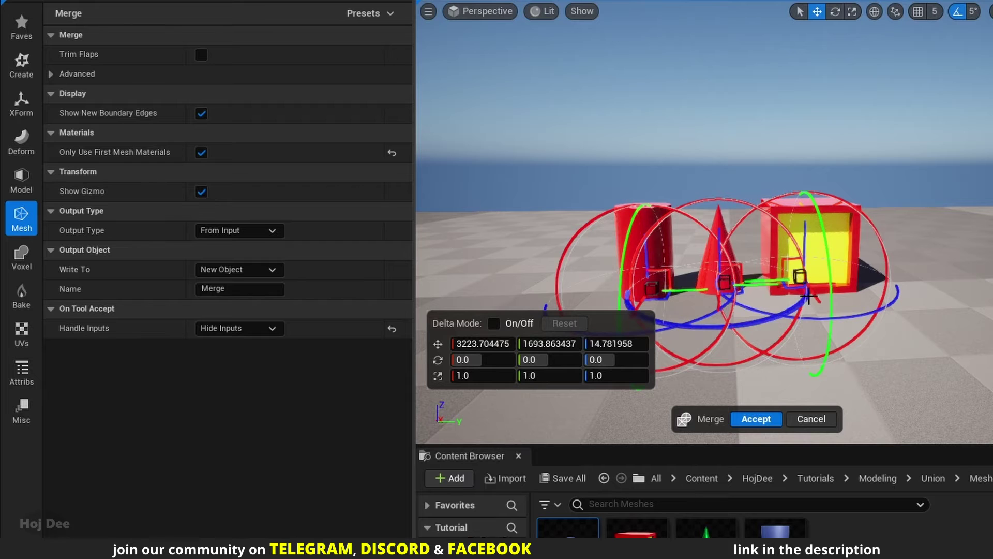
pyautogui.moveTo(811, 297)
pyautogui.mouseDown()
pyautogui.moveTo(829, 317)
pyautogui.moveTo(816, 285)
pyautogui.mouseUp()
pyautogui.hotkey('ctrl', 'z')
pyautogui.hotkey('ctrl', 'z')
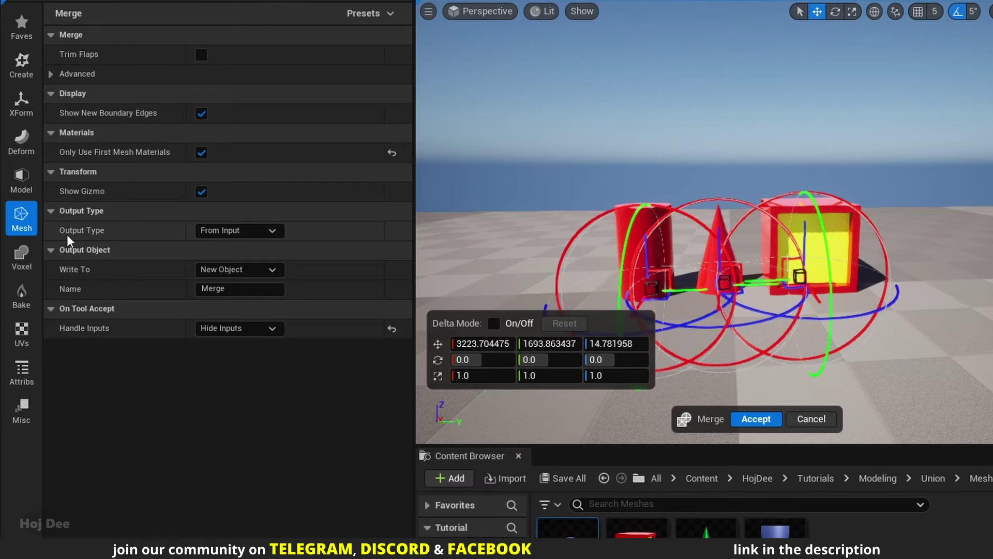
# - Set the union's output type to a BlockingVolume and accept it
pyautogui.click(252, 231)
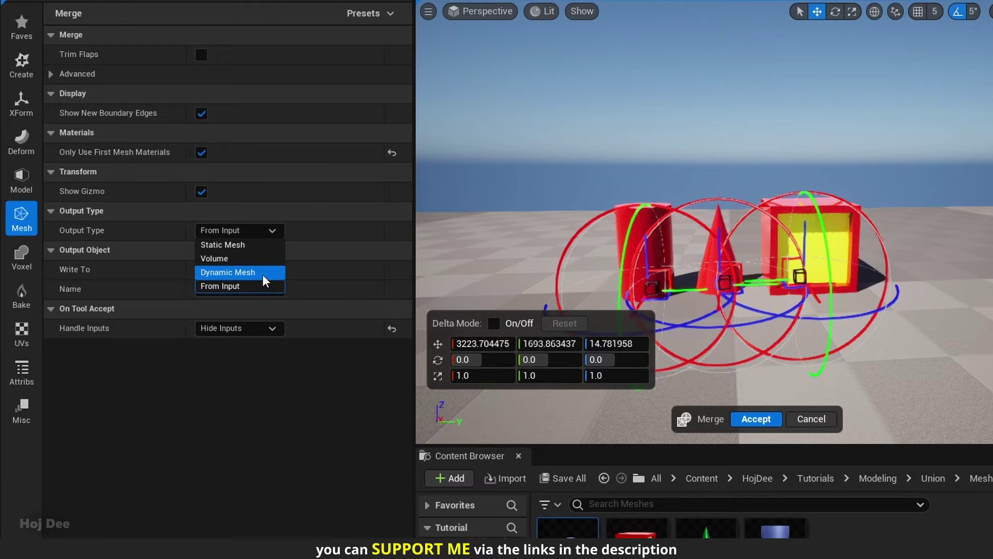
pyautogui.click(214, 258)
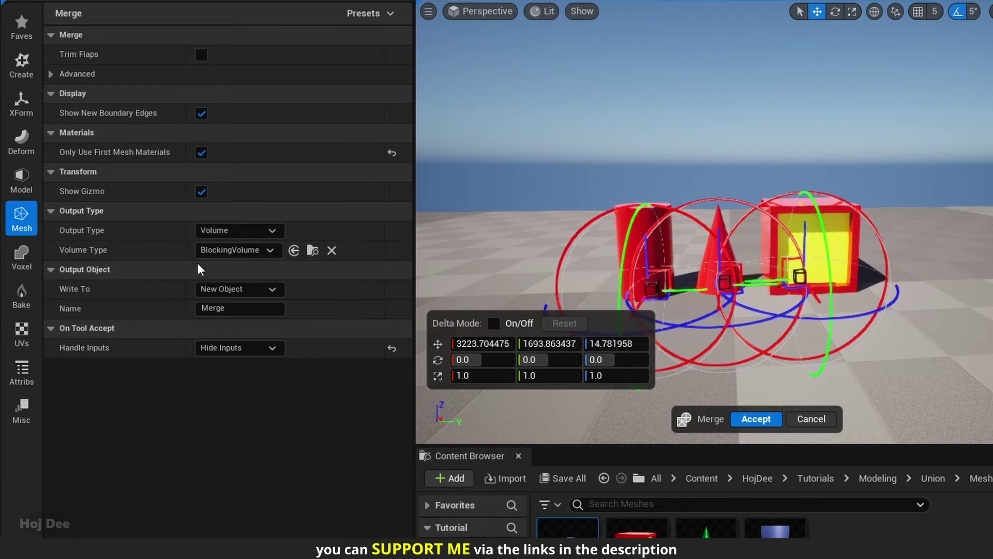
pyautogui.click(227, 249)
pyautogui.click(223, 256)
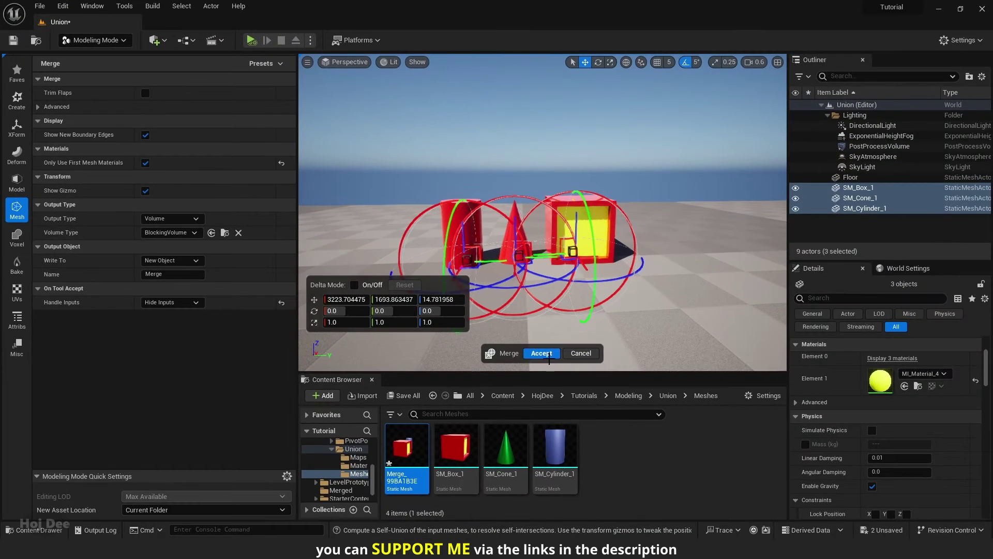
pyautogui.click(541, 353)
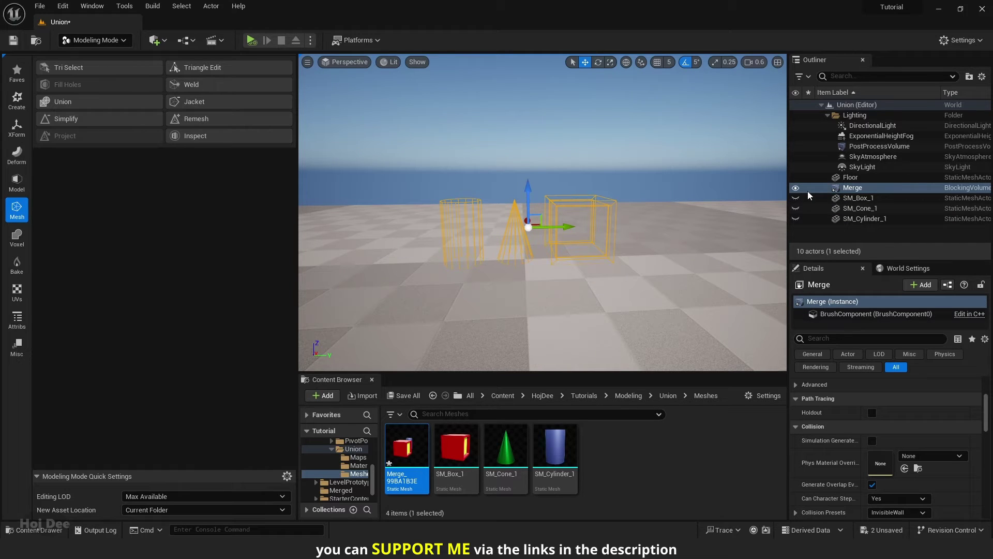
# - Delete the merged blocking volume, then select and unhide the three shapes and start a Union
pyautogui.press('Delete')
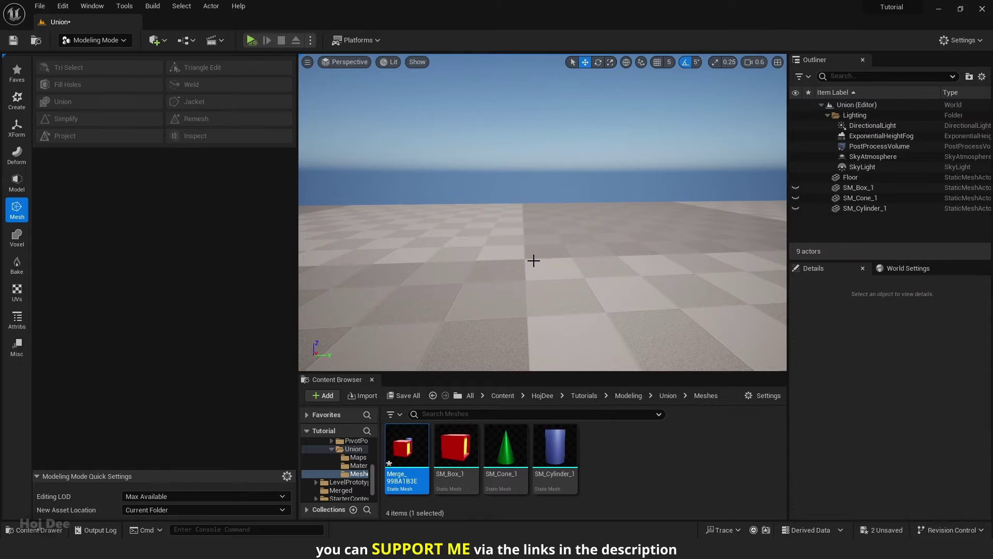
pyautogui.click(857, 187)
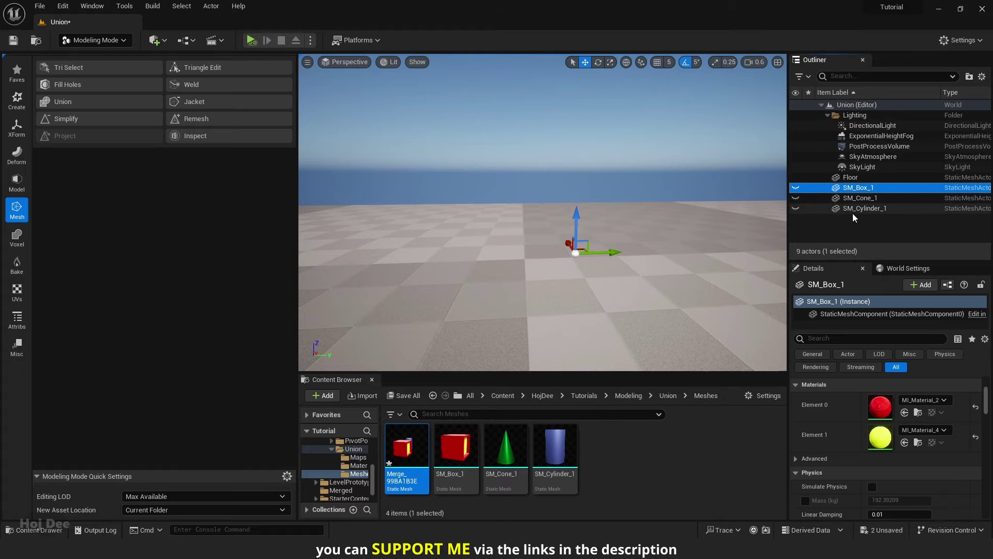
pyautogui.keyDown('shift'); pyautogui.click(853, 209); pyautogui.keyUp('shift')
pyautogui.click(795, 208)
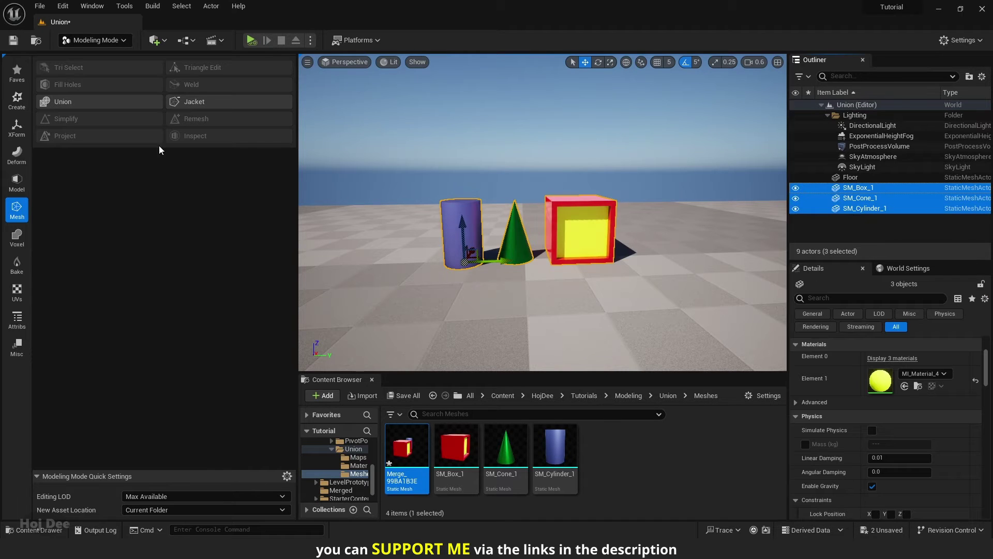
pyautogui.click(84, 101)
# - Set Output Type to From Input and try writing the result to the First Input Object
pyautogui.click(157, 217)
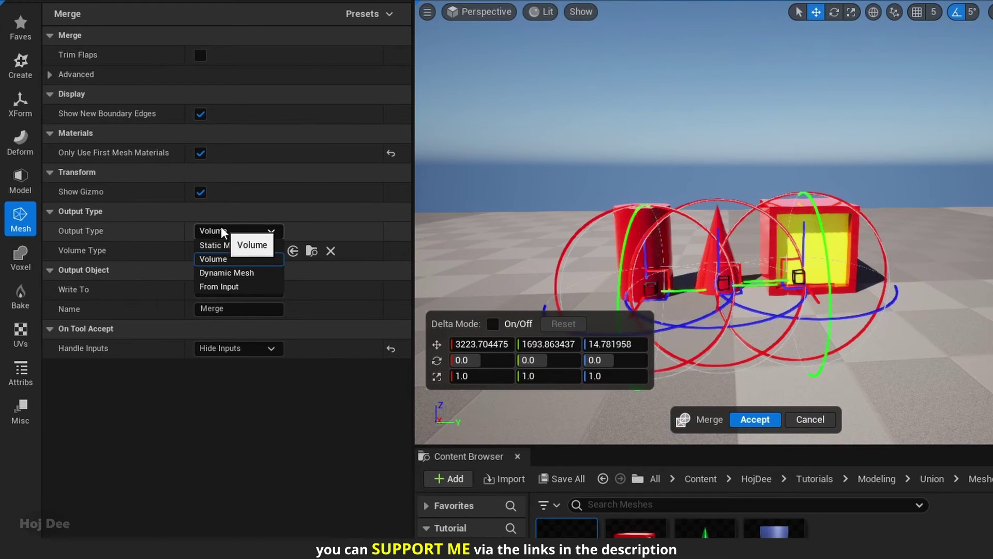
pyautogui.click(214, 287)
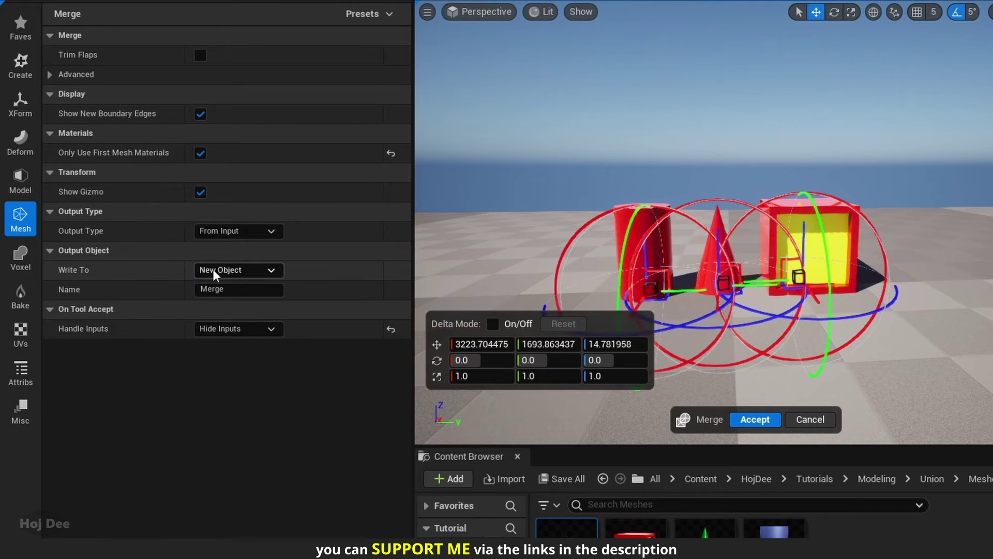
pyautogui.click(218, 271)
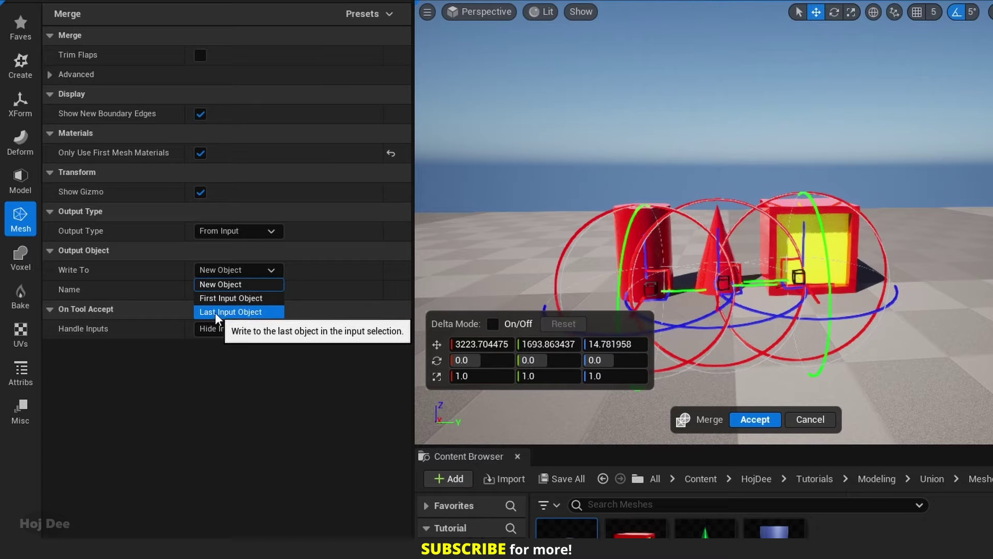
pyautogui.click(211, 298)
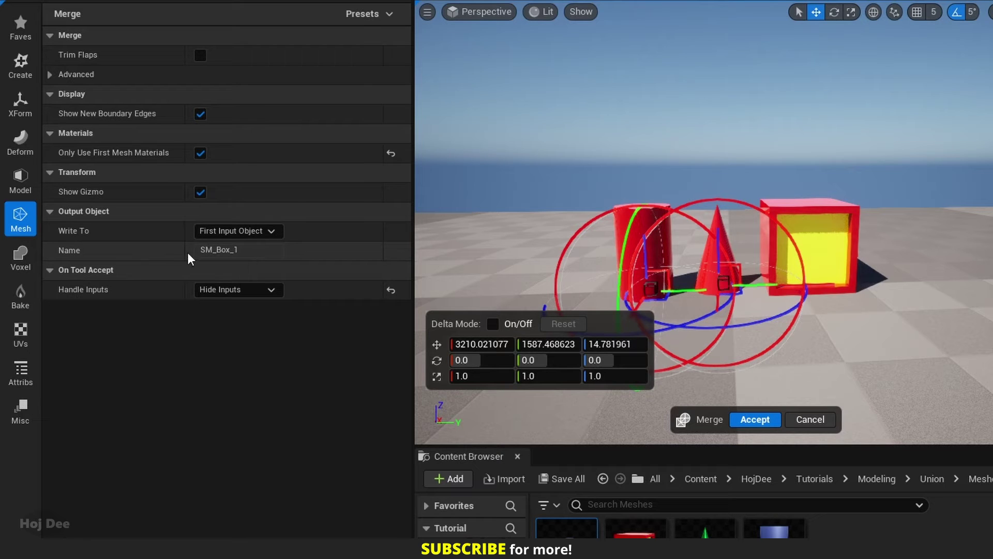
# - Try Last Input Object, then settle on writing to a New Object with inputs hidden
pyautogui.click(223, 231)
pyautogui.click(227, 272)
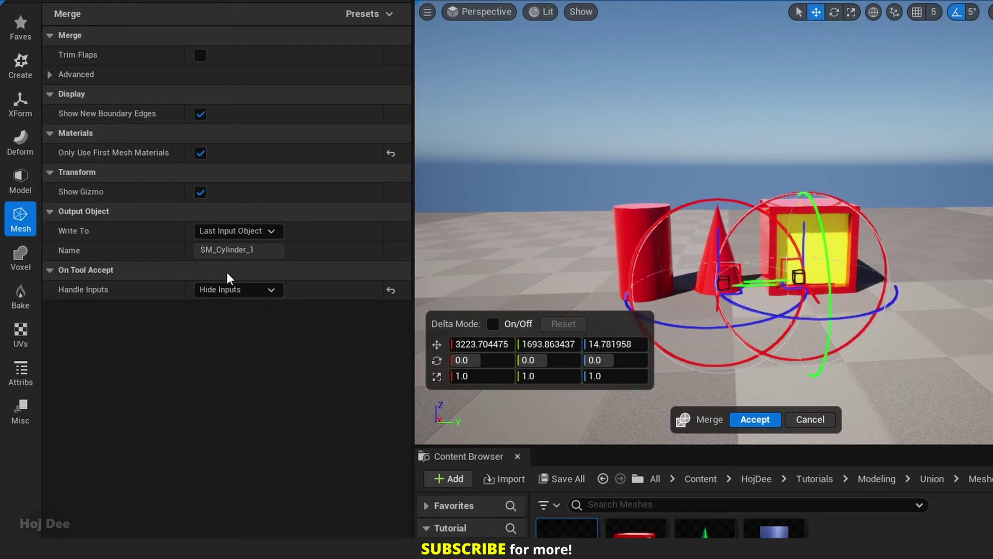
pyautogui.click(209, 231)
pyautogui.click(215, 244)
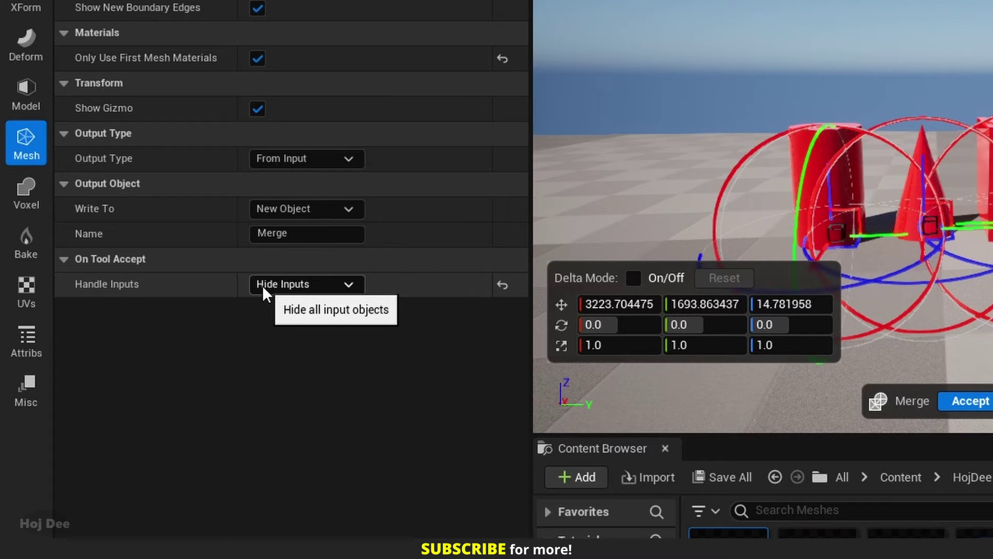
pyautogui.click(263, 288)
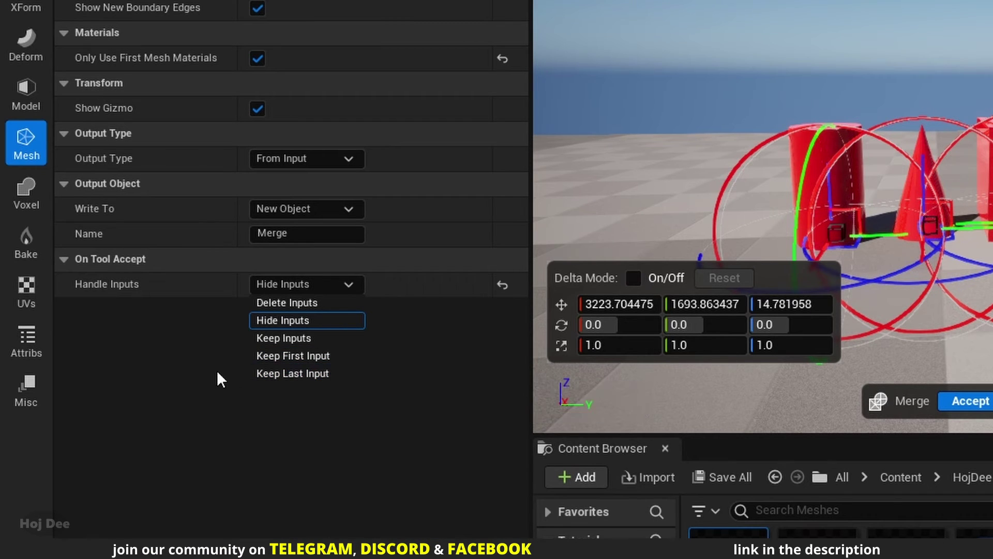
pyautogui.click(188, 337)
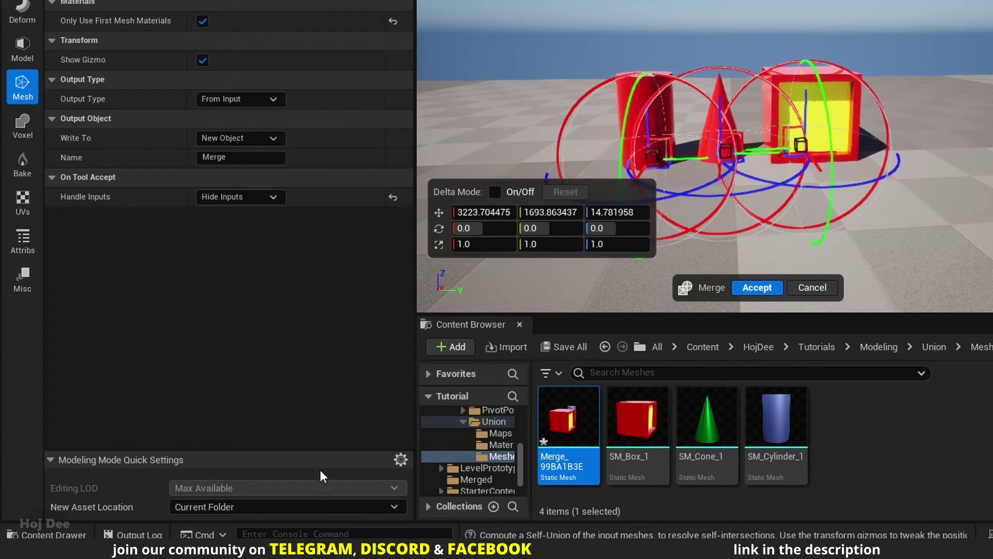
# - In the Modeling Mode Quick Settings, keep New Asset Location set to Current Folder
pyautogui.click(400, 460)
pyautogui.click(339, 460)
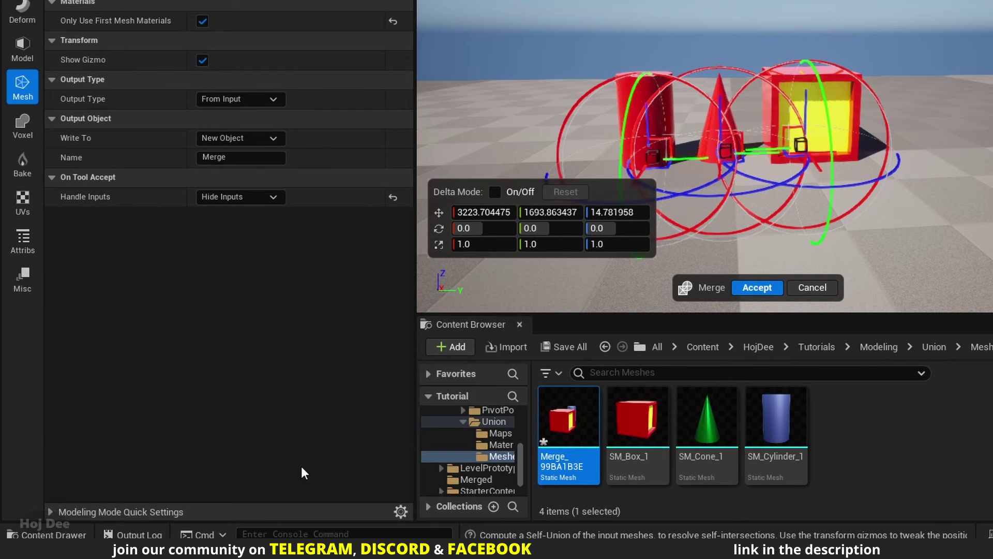
pyautogui.click(254, 514)
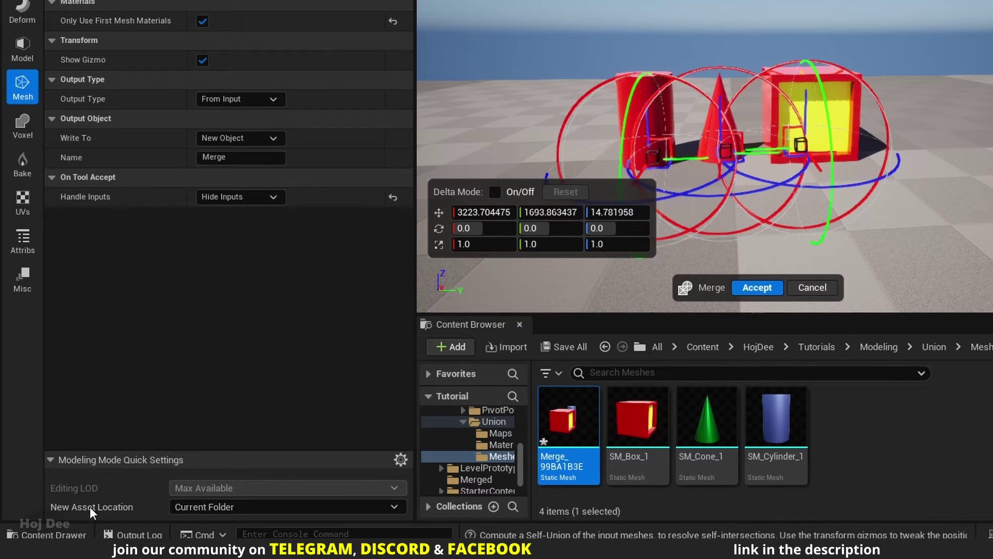
pyautogui.click(207, 506)
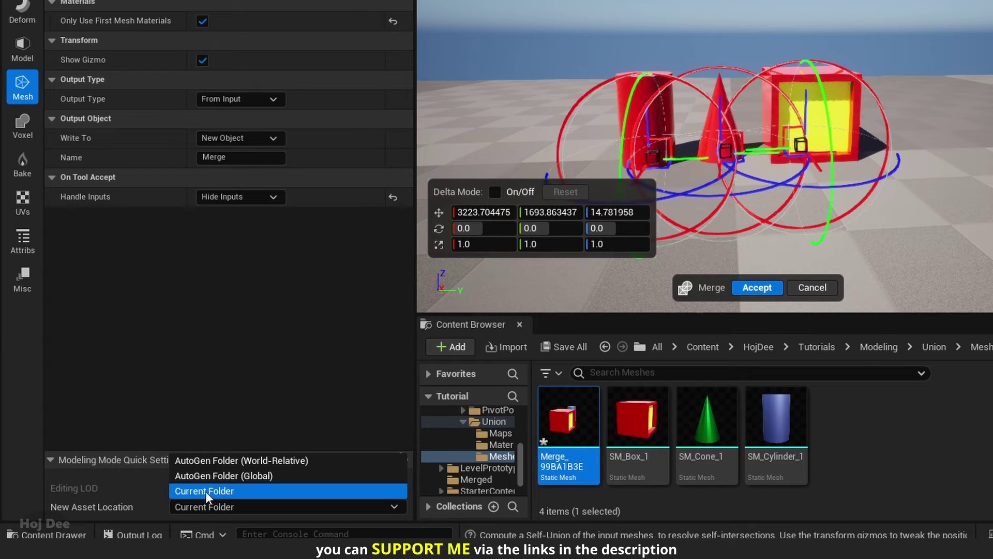
pyautogui.click(206, 491)
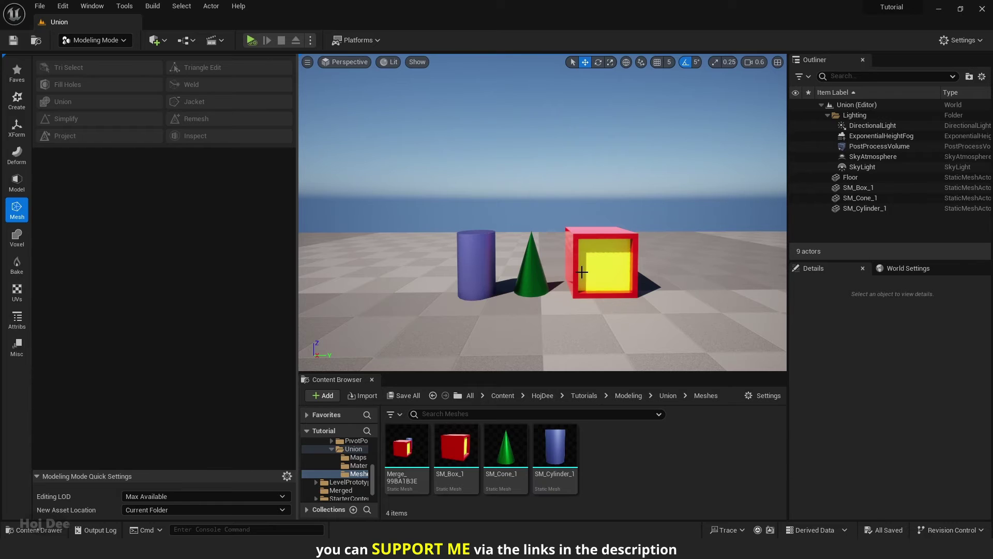
# - Raise the cone, slide the cylinder right and the box left until the shapes overlap
pyautogui.click(531, 264)
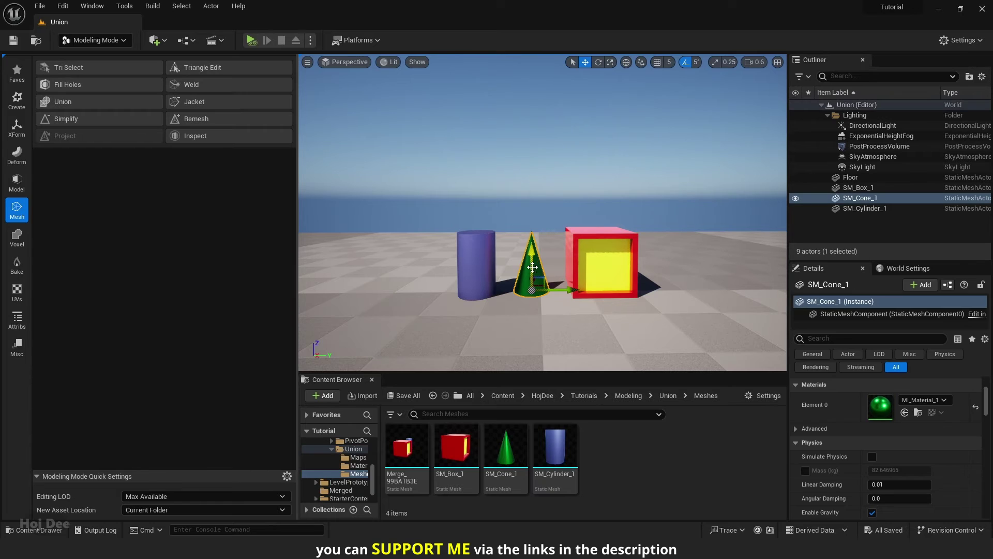
pyautogui.moveTo(532, 262); pyautogui.dragTo(533, 215)
pyautogui.click(494, 274)
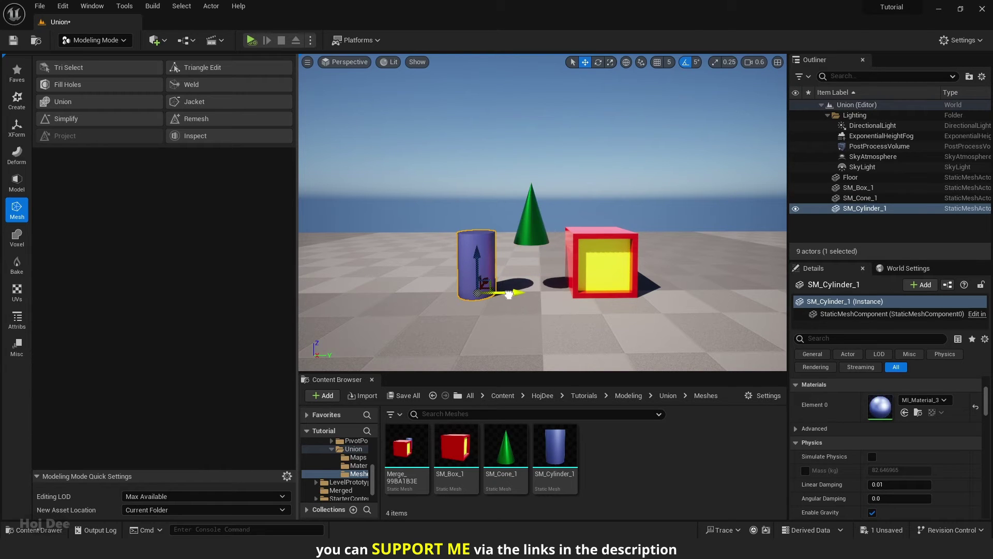
pyautogui.moveTo(509, 293); pyautogui.dragTo(545, 294)
pyautogui.click(593, 273)
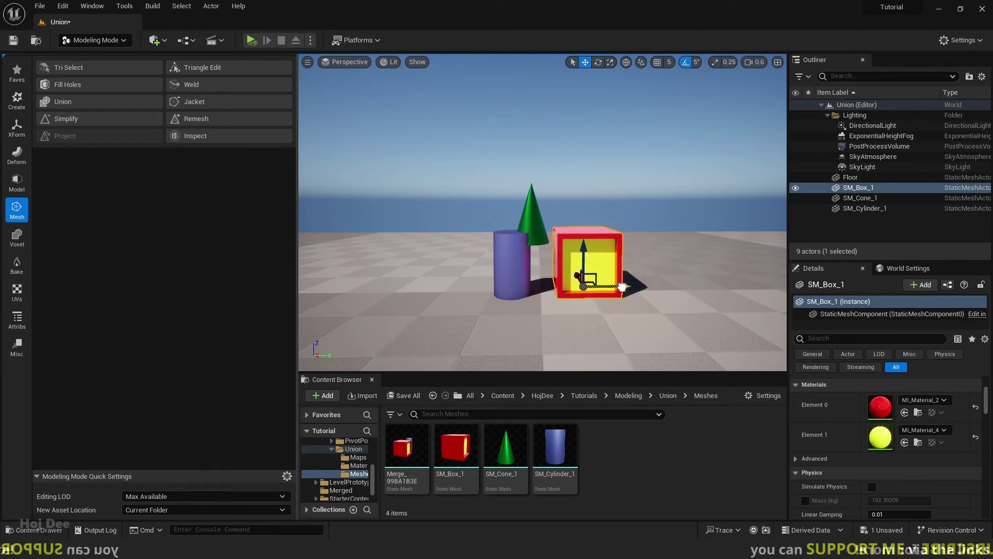
pyautogui.moveTo(620, 286); pyautogui.dragTo(604, 286)
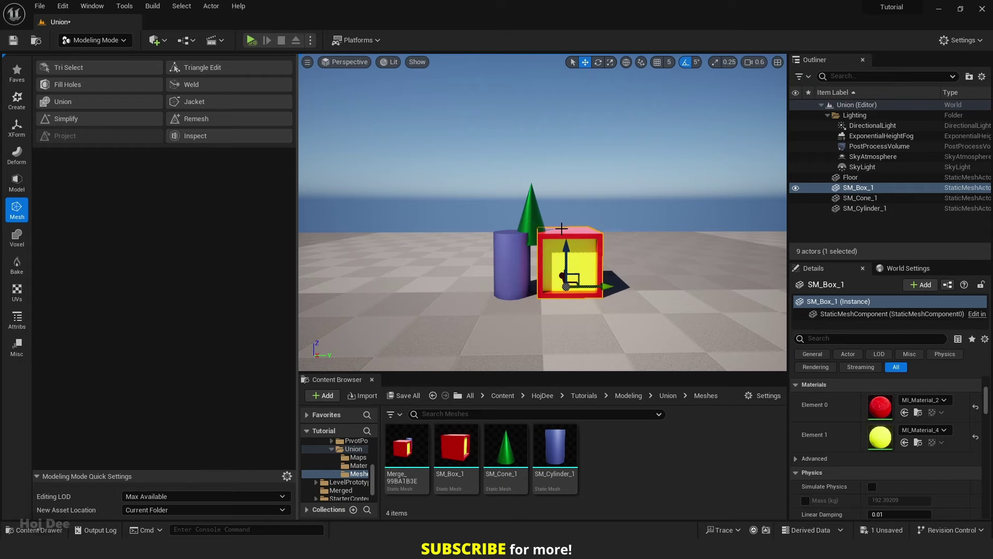
pyautogui.keyDown('alt'); pyautogui.moveTo(563, 225); pyautogui.dragTo(409, 225); pyautogui.keyUp('alt')
pyautogui.press('f')
pyautogui.keyDown('alt'); pyautogui.moveTo(594, 190); pyautogui.dragTo(444, 219); pyautogui.keyUp('alt')
pyautogui.keyDown('alt'); pyautogui.moveTo(517, 215); pyautogui.dragTo(494, 230, button='right'); pyautogui.keyUp('alt')
# - Add the cone and cylinder to the selected box and Union them into a new Merge mesh
pyautogui.keyDown('ctrl'); pyautogui.click(549, 216); pyautogui.keyUp('ctrl')
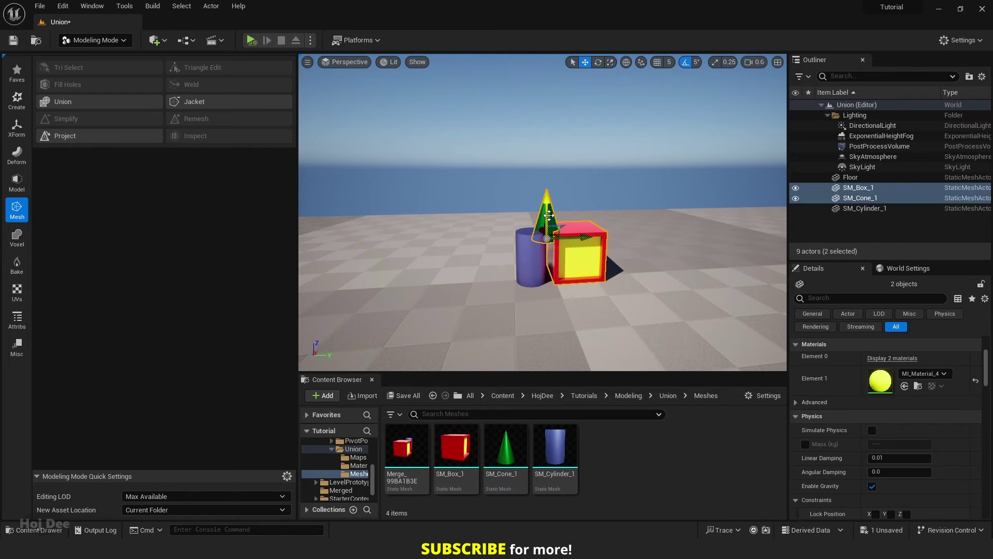
pyautogui.keyDown('ctrl'); pyautogui.click(535, 259); pyautogui.keyUp('ctrl')
pyautogui.click(70, 102)
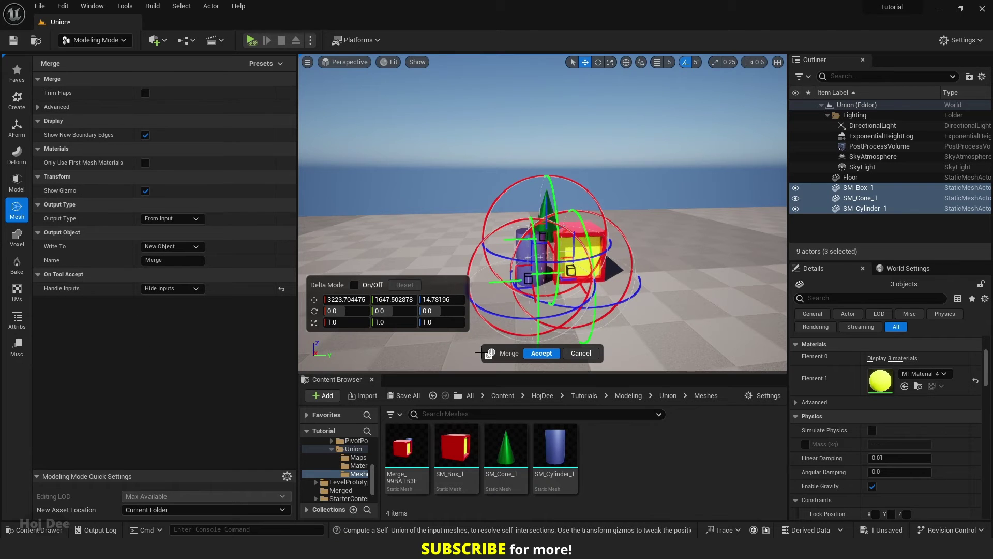
pyautogui.click(542, 353)
# - Open the Merge_B761E2C7 mesh in its mesh editor with the preview set to unlit shading
pyautogui.moveTo(458, 444)
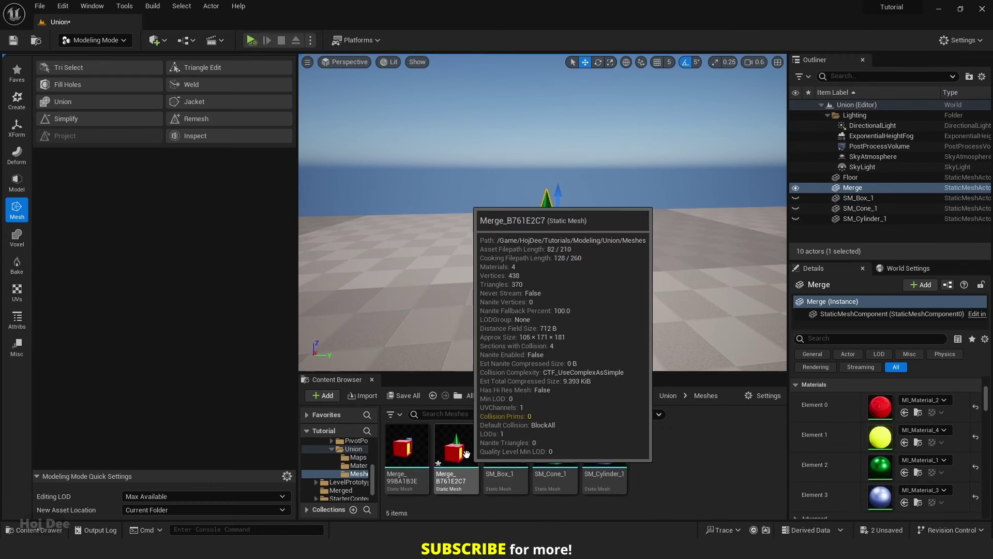
pyautogui.doubleClick(455, 446)
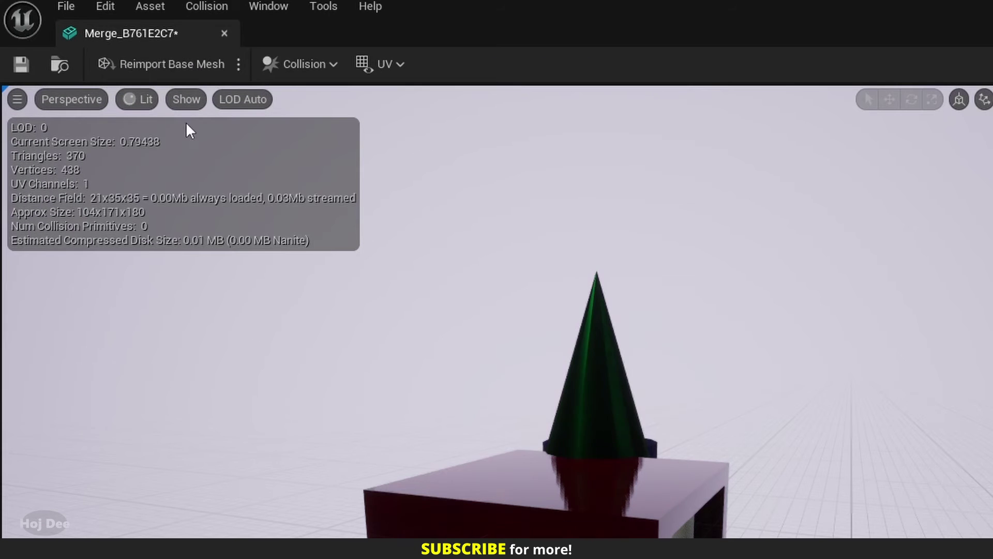
pyautogui.click(138, 99)
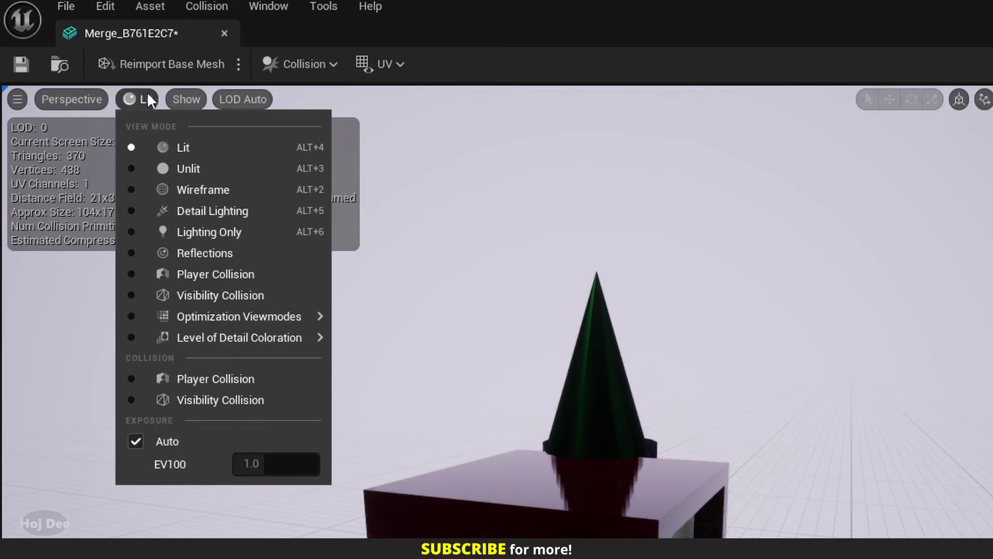
pyautogui.click(150, 166)
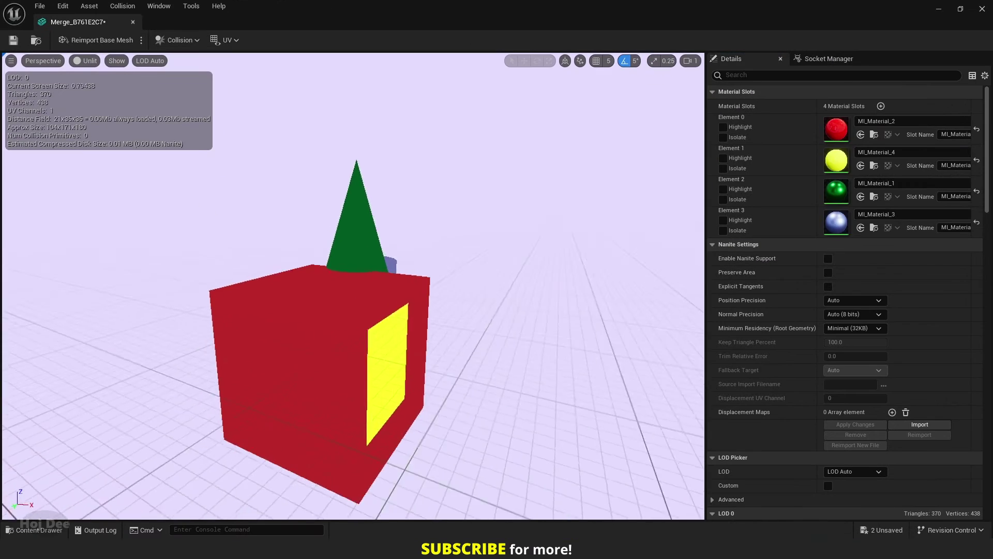
pyautogui.moveTo(568, 275); pyautogui.dragTo(456, 276)
# - Isolate each material element in turn — red cube, yellow part, green cone, blue cylinder
pyautogui.click(723, 137)
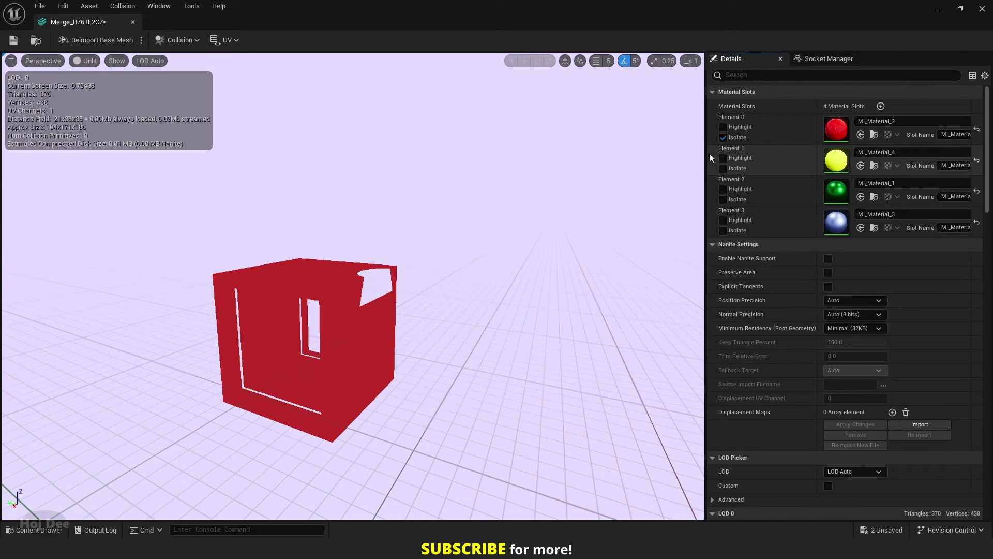
pyautogui.moveTo(543, 278); pyautogui.dragTo(512, 278)
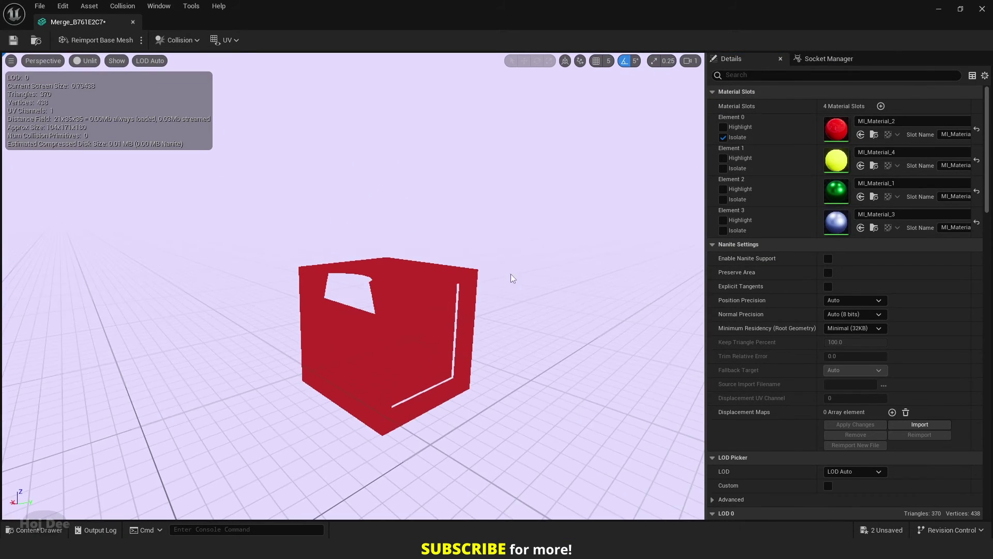
pyautogui.click(724, 168)
pyautogui.moveTo(558, 255); pyautogui.dragTo(543, 255)
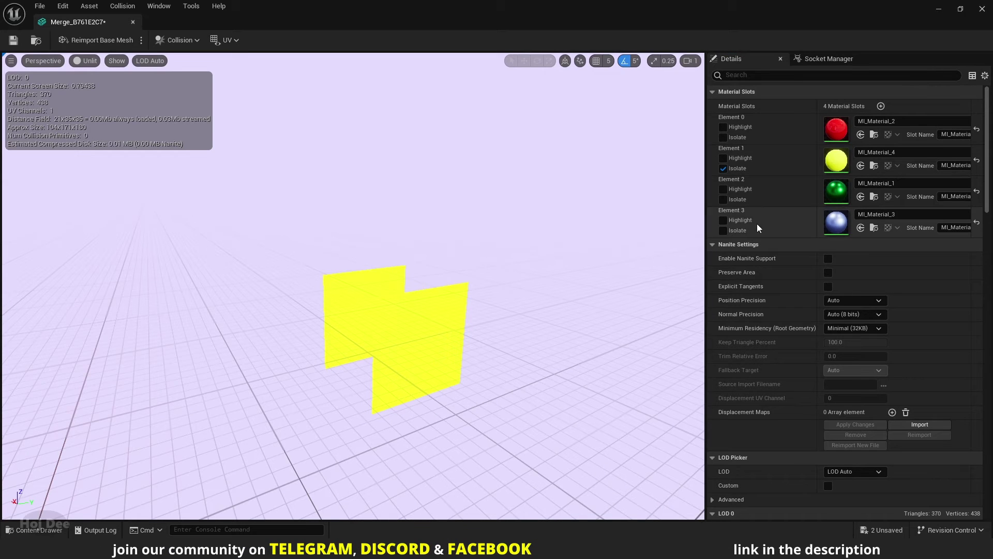
pyautogui.click(723, 199)
pyautogui.moveTo(467, 261); pyautogui.dragTo(436, 261)
pyautogui.click(723, 230)
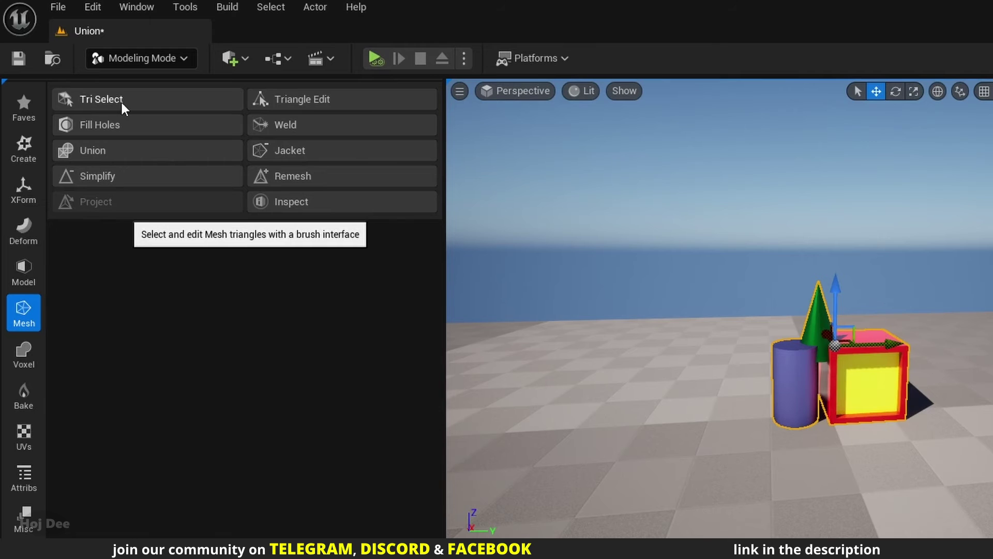
# - Use Tri Select By Material (All) on the red box faces and duplicate them into Merge_Submesh
pyautogui.click(76, 68)
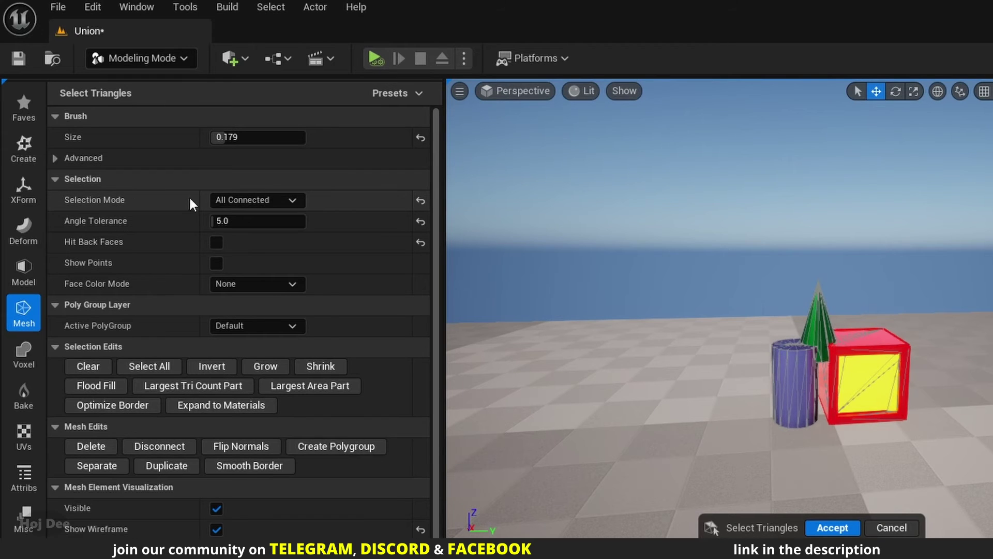
pyautogui.click(276, 201)
pyautogui.click(259, 317)
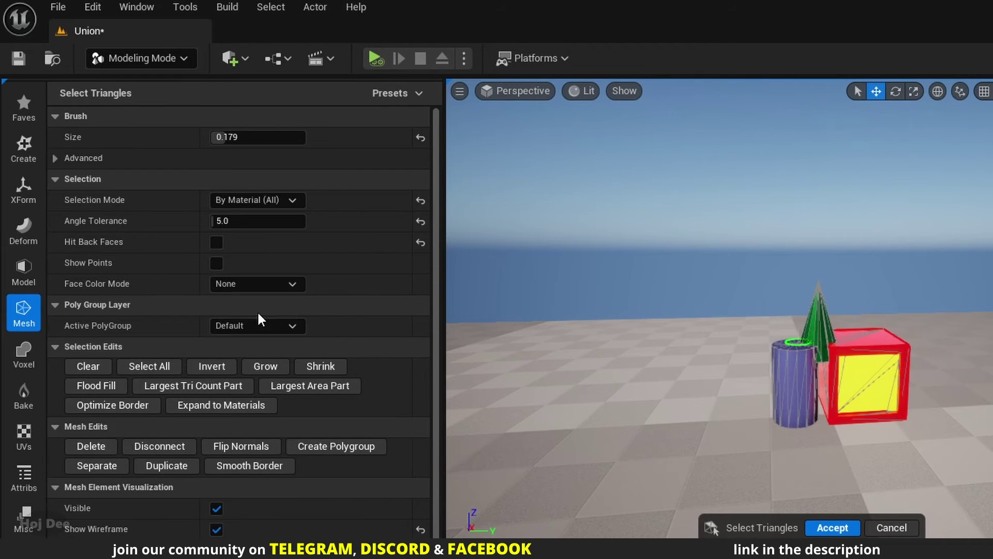
pyautogui.keyDown('ctrl'); pyautogui.click(861, 336); pyautogui.keyUp('ctrl')
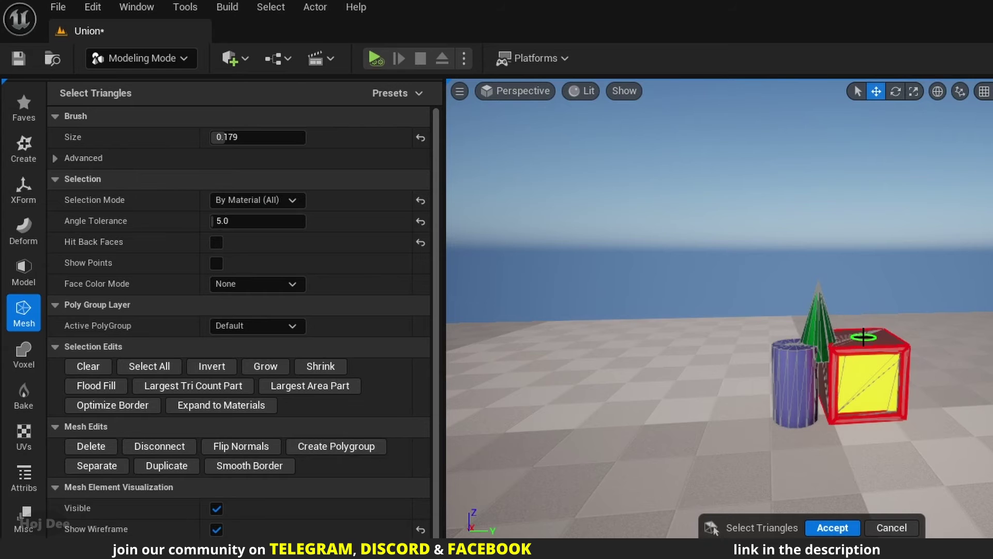
pyautogui.click(174, 466)
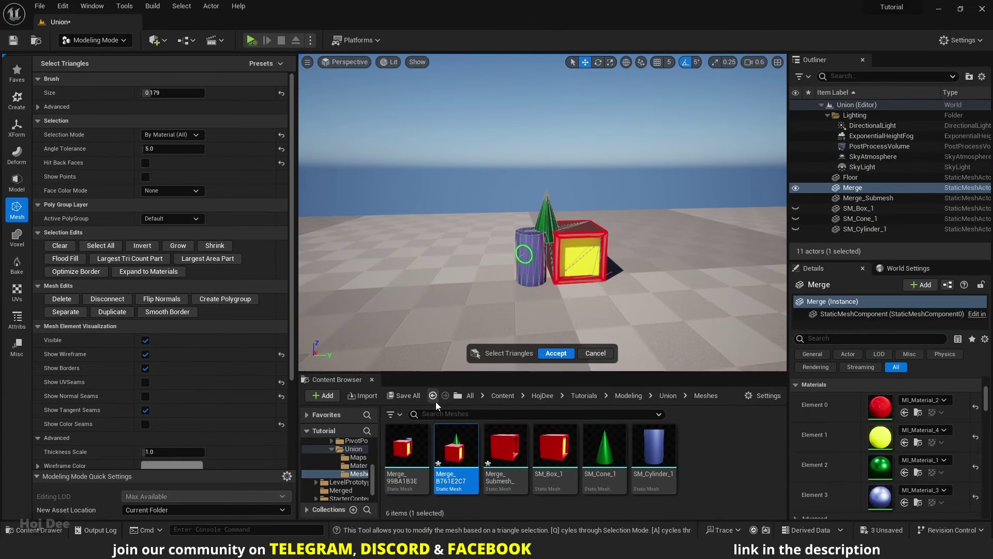
pyautogui.moveTo(503, 445)
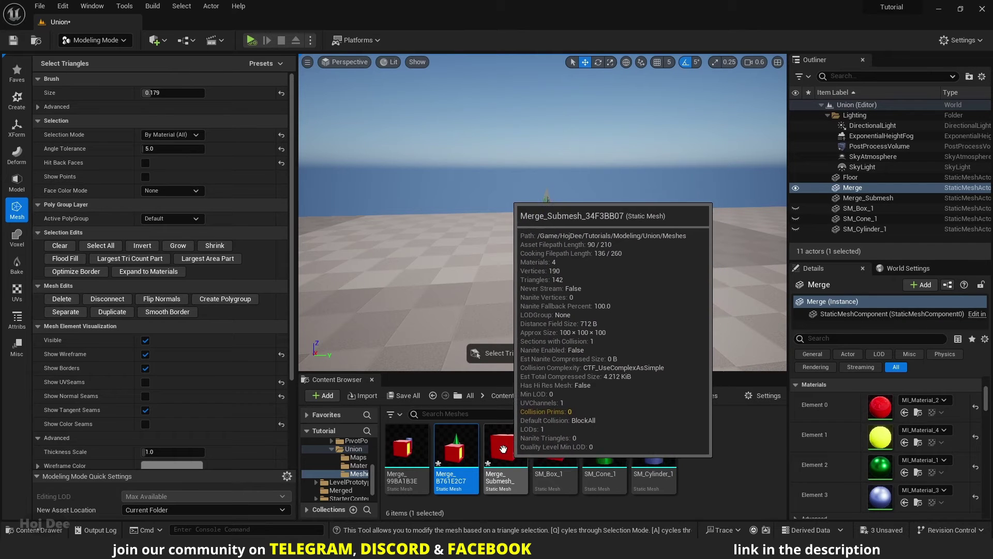
# - Accept the triangle selection and slide Merge_Submesh to the right of the original
pyautogui.click(558, 353)
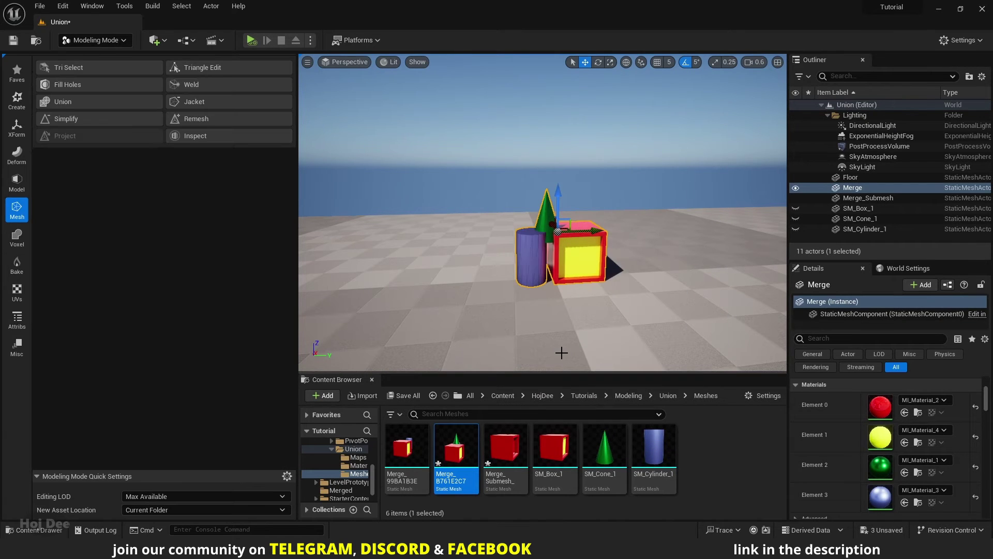
pyautogui.click(859, 199)
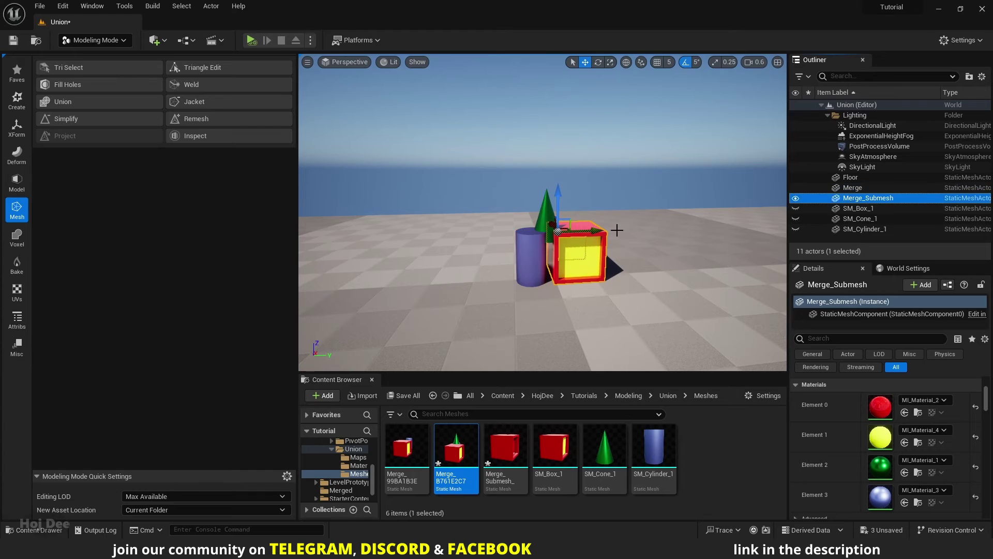
pyautogui.moveTo(569, 224); pyautogui.dragTo(657, 224)
# - Orbit around the moved red box to inspect it from above, below and the side
pyautogui.press('f')
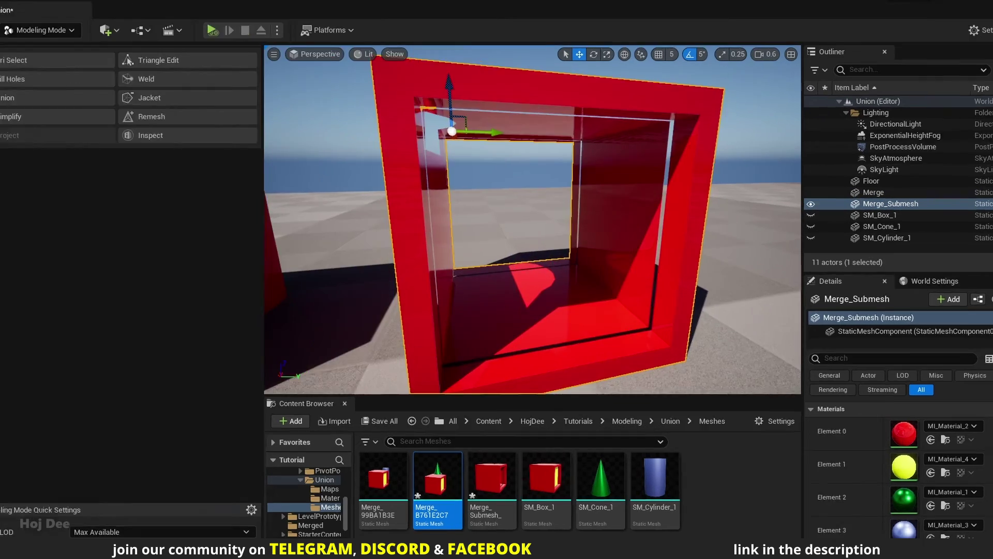
pyautogui.keyDown('alt'); pyautogui.moveTo(533, 223); pyautogui.dragTo(440, 165); pyautogui.keyUp('alt')
pyautogui.keyDown('alt'); pyautogui.moveTo(440, 269); pyautogui.dragTo(436, 277); pyautogui.keyUp('alt')
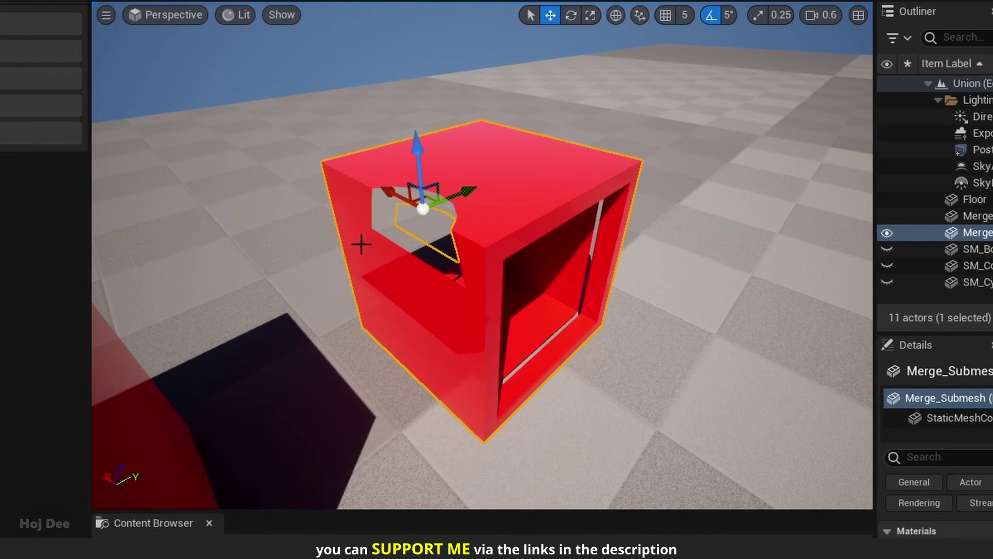
pyautogui.keyDown('alt'); pyautogui.moveTo(520, 335); pyautogui.dragTo(542, 324); pyautogui.keyUp('alt')
pyautogui.keyDown('alt'); pyautogui.moveTo(579, 277); pyautogui.dragTo(497, 280); pyautogui.keyUp('alt')
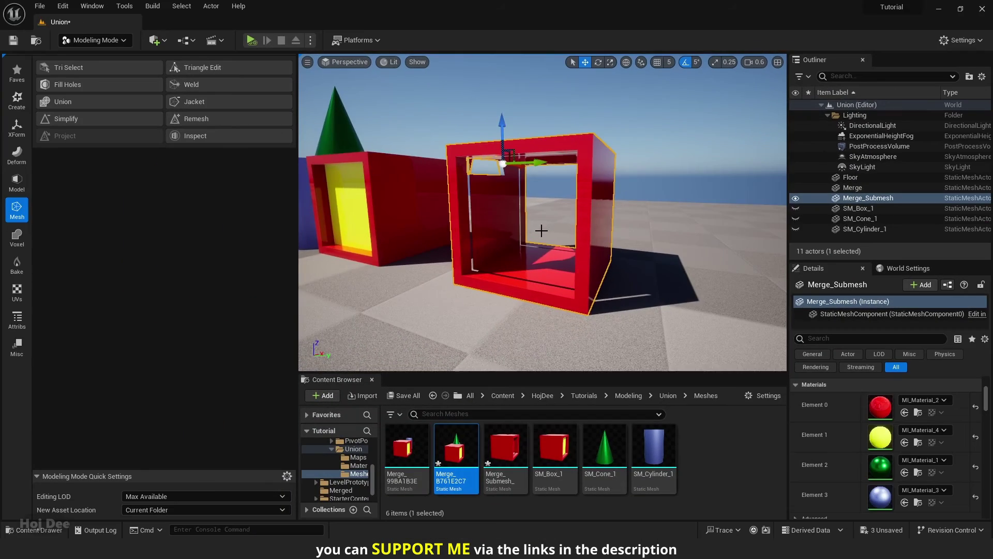
pyautogui.scroll(-2, 476, 285)
pyautogui.scroll(-2, 546, 228)
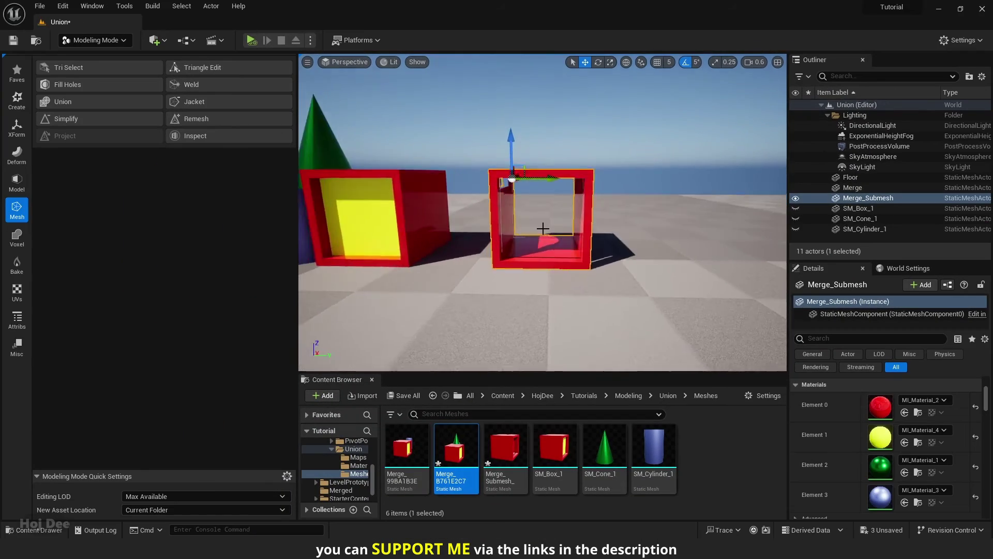
pyautogui.keyDown('alt'); pyautogui.moveTo(545, 228); pyautogui.dragTo(496, 225); pyautogui.keyUp('alt')
# - Delete Merge and Merge_Submesh, then select and frame SM_Box_1, SM_Cone_1 and SM_Cylinder_1
pyautogui.keyDown('ctrl'); pyautogui.click(495, 225); pyautogui.keyUp('ctrl')
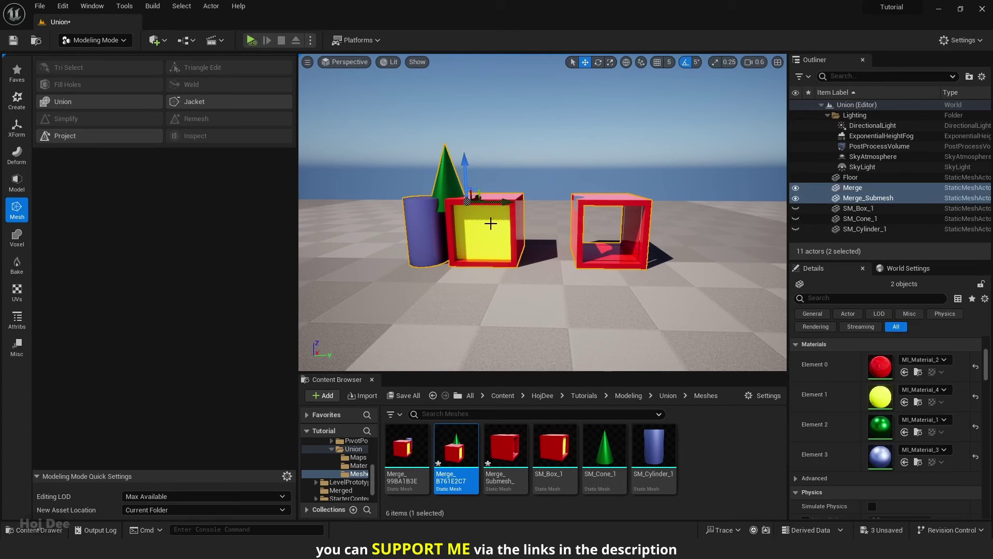
pyautogui.press('Delete')
pyautogui.click(859, 187)
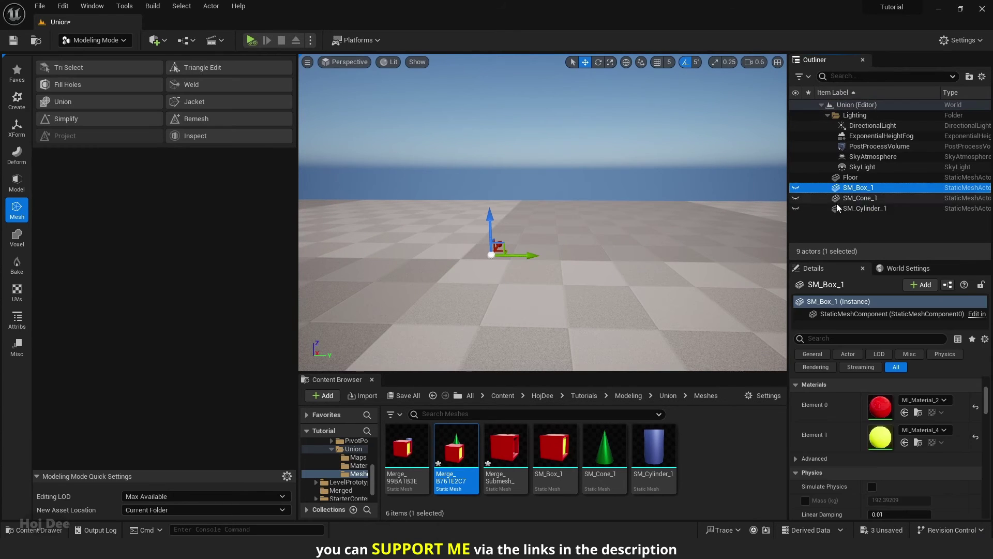
pyautogui.keyDown('shift'); pyautogui.click(864, 208); pyautogui.keyUp('shift')
pyautogui.click(796, 188)
pyautogui.press('f')
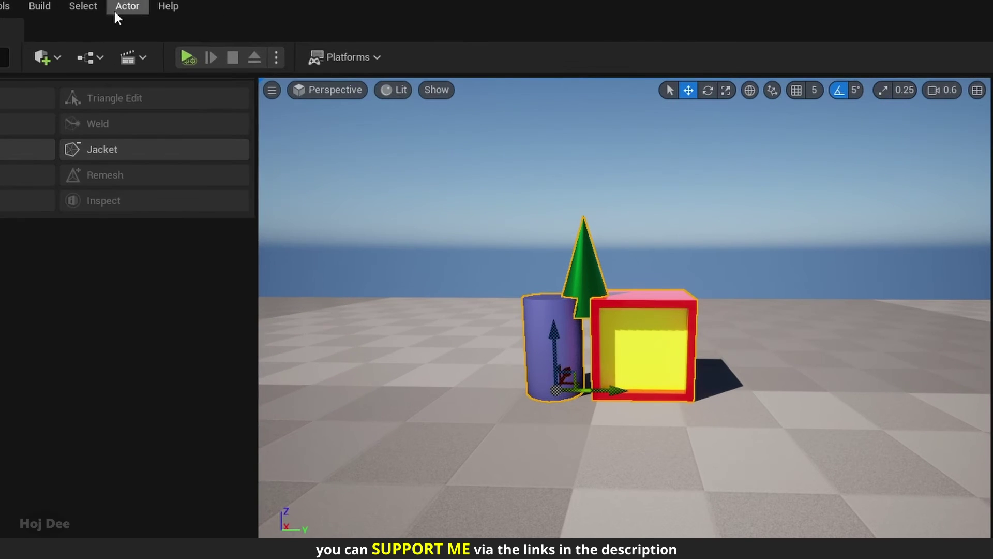
# - Merge the three actors with Merge Actors, saving SM_MERGED_1 into the Merged folder
pyautogui.click(211, 6)
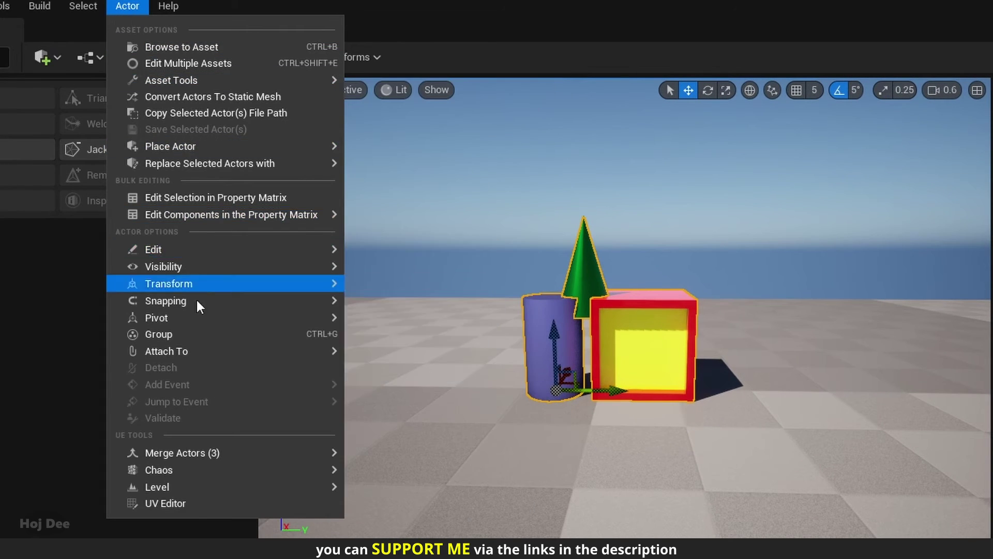
pyautogui.moveTo(208, 458)
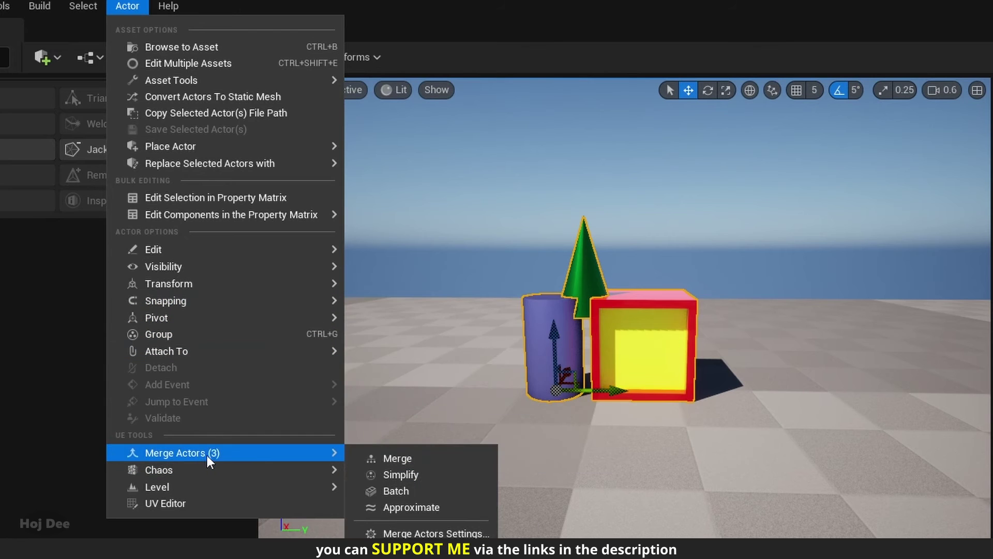
pyautogui.click(383, 459)
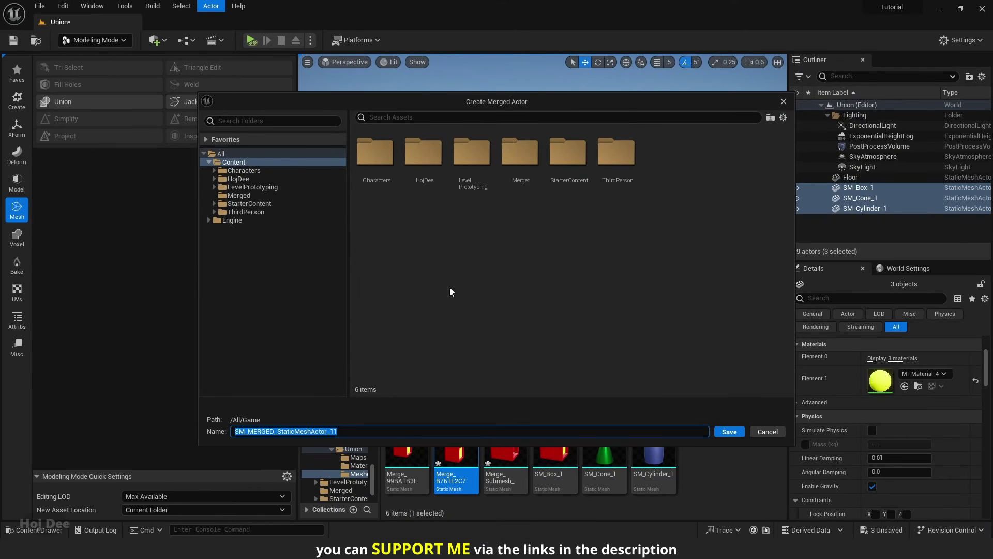
pyautogui.doubleClick(525, 171)
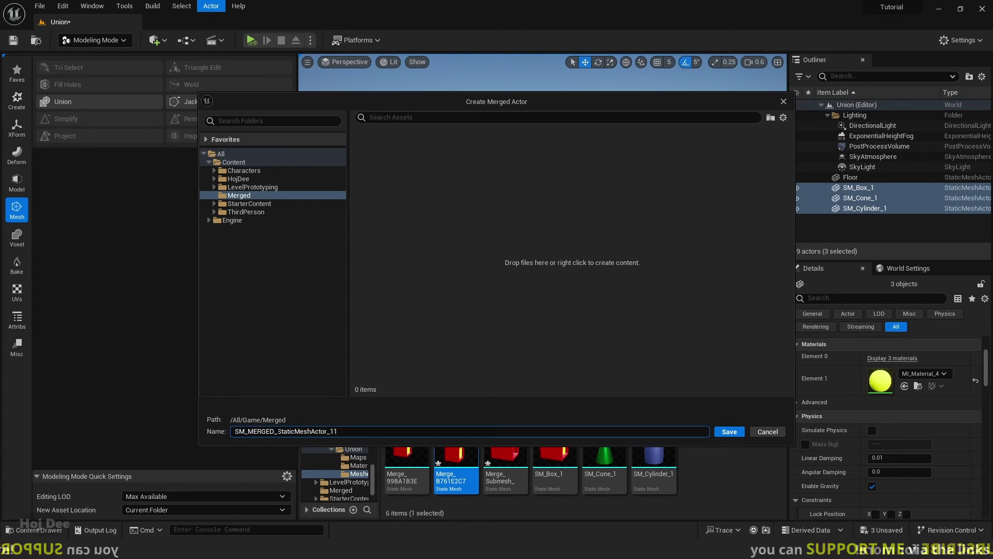
pyautogui.moveTo(277, 431); pyautogui.dragTo(376, 424)
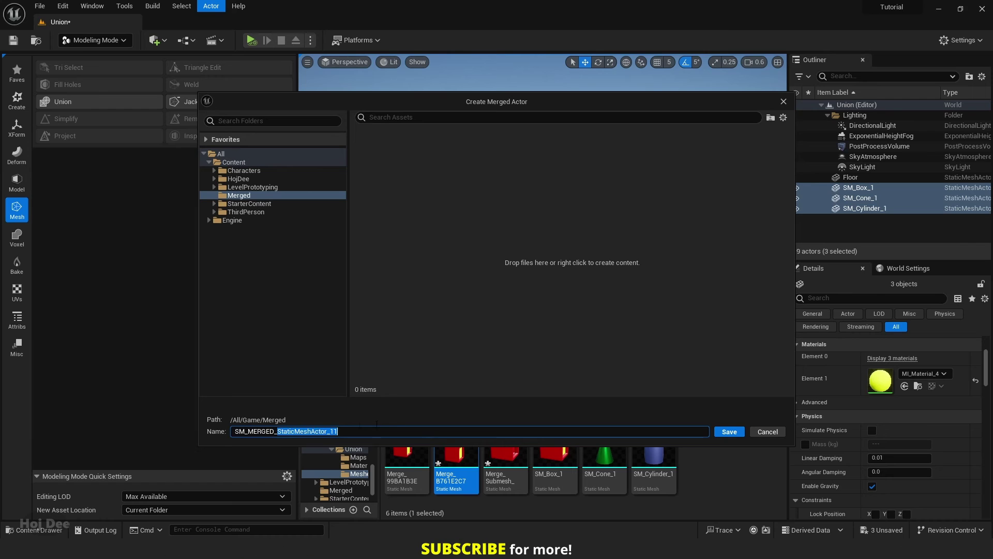
pyautogui.click(721, 431)
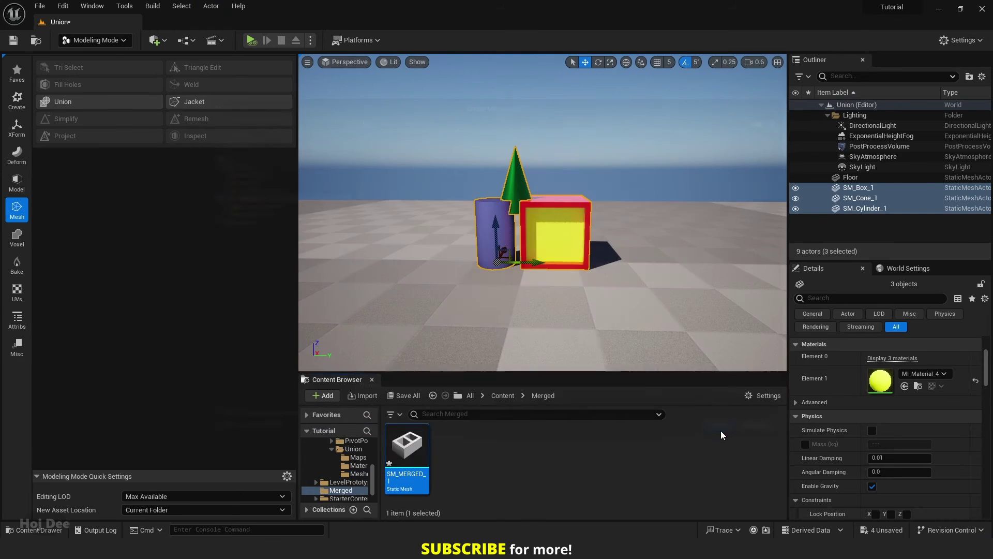
pyautogui.doubleClick(417, 451)
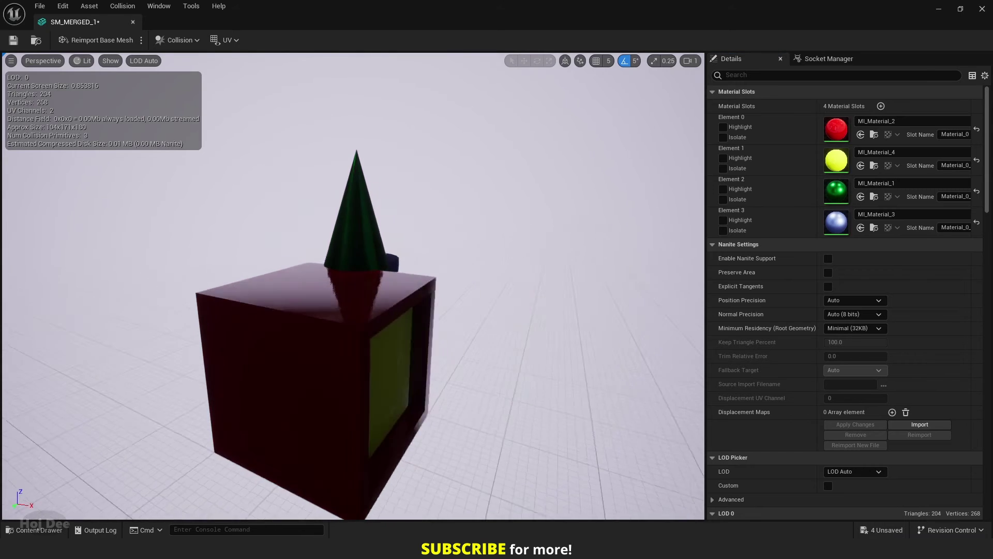
pyautogui.click(86, 62)
pyautogui.click(111, 102)
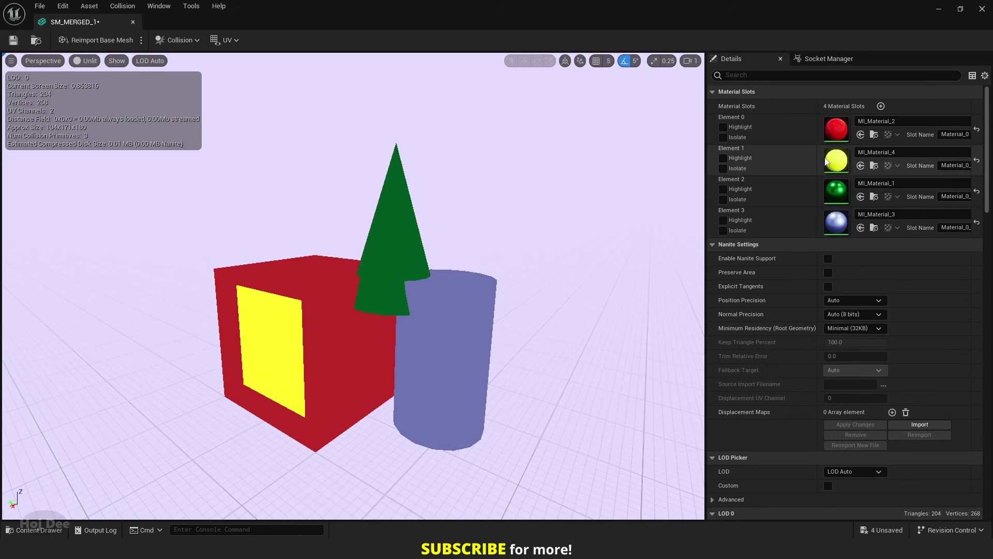
pyautogui.click(724, 200)
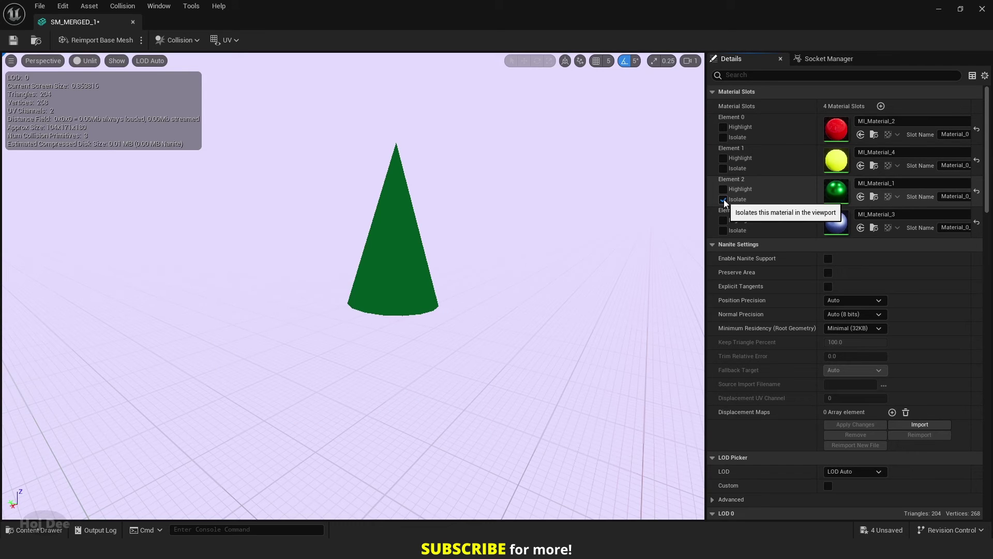
pyautogui.click(723, 199)
pyautogui.click(723, 231)
pyautogui.click(723, 231)
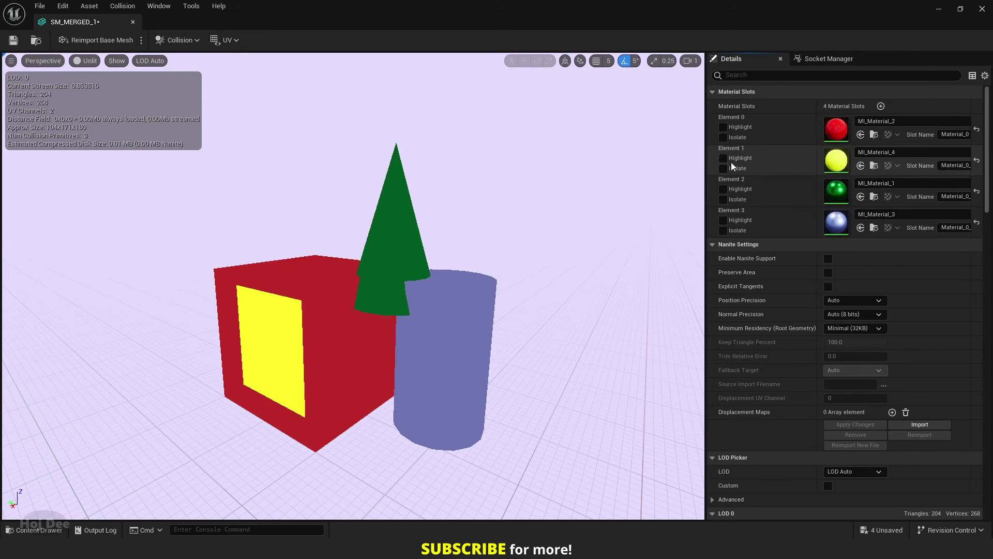
pyautogui.click(723, 137)
pyautogui.moveTo(444, 261)
pyautogui.mouseDown()
pyautogui.moveTo(429, 261)
pyautogui.moveTo(444, 261)
pyautogui.mouseUp()
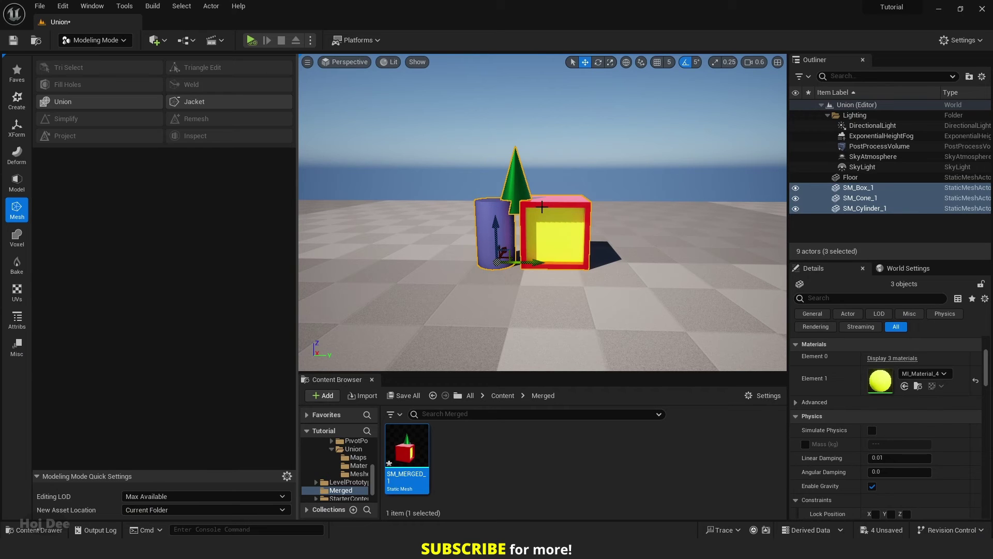
# - Give the cone the box's red MI_Material_2 material
pyautogui.click(542, 206)
pyautogui.click(917, 413)
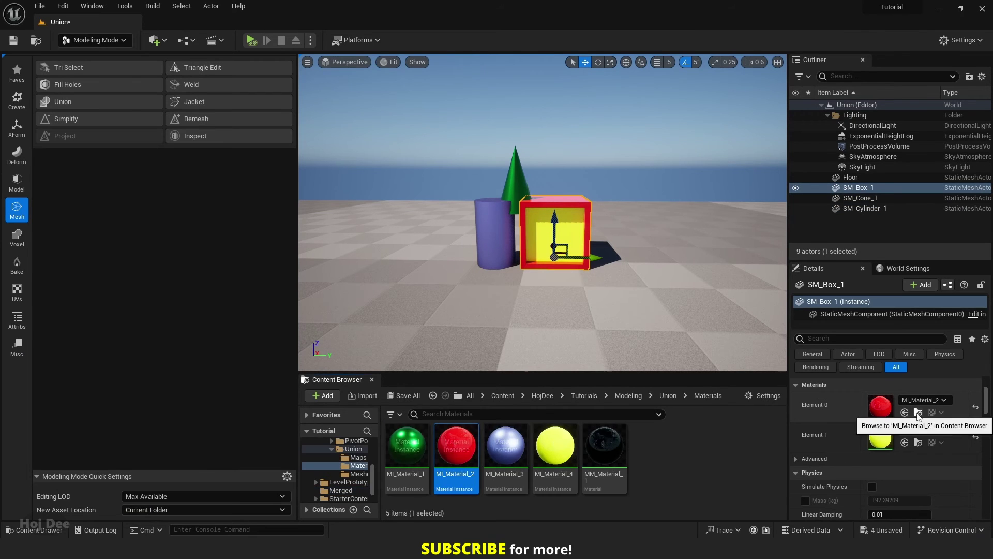
pyautogui.moveTo(461, 447); pyautogui.dragTo(519, 181)
# - Select the box, cone and cylinder and union them into a new Merge mesh
pyautogui.keyDown('ctrl'); pyautogui.click(520, 186); pyautogui.keyUp('ctrl')
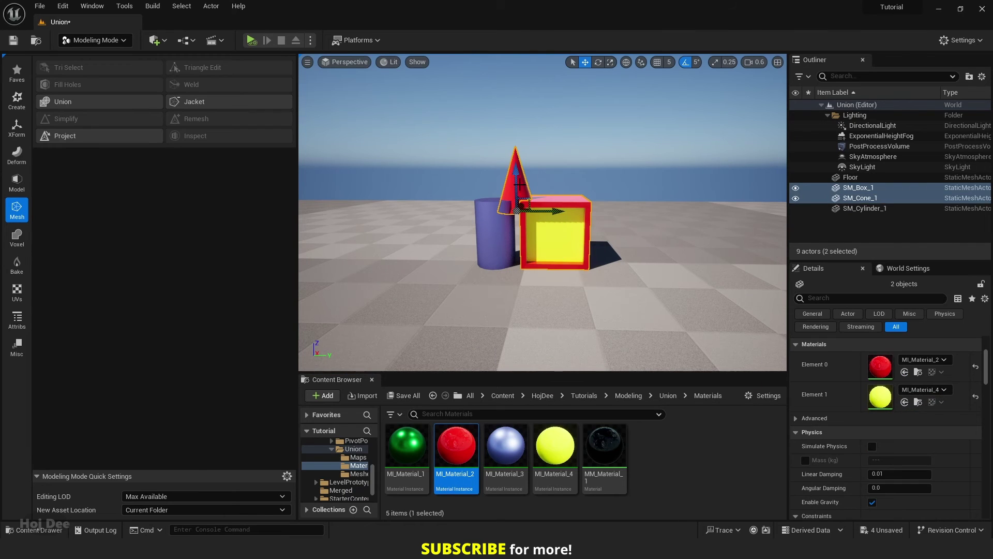
pyautogui.keyDown('ctrl'); pyautogui.click(497, 234); pyautogui.keyUp('ctrl')
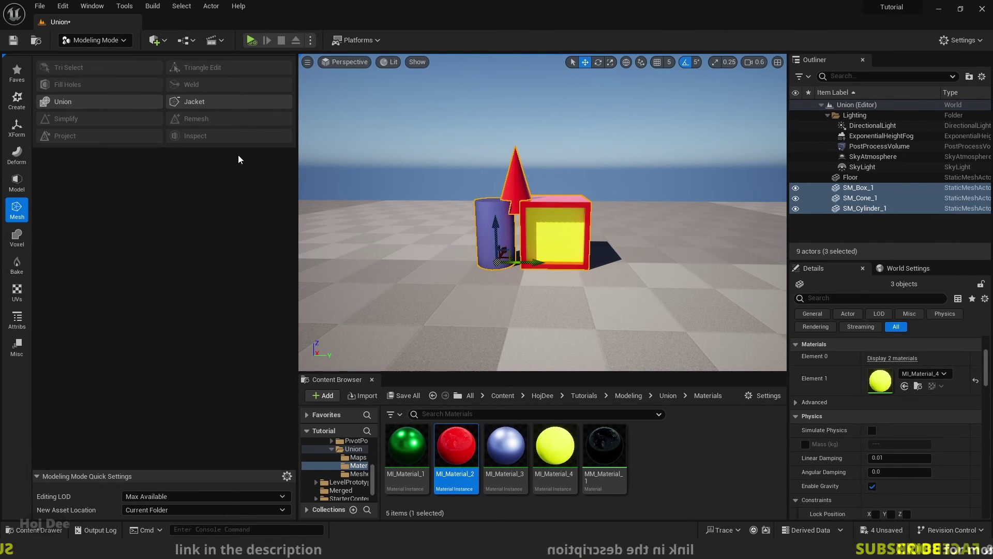
pyautogui.click(73, 101)
pyautogui.click(667, 395)
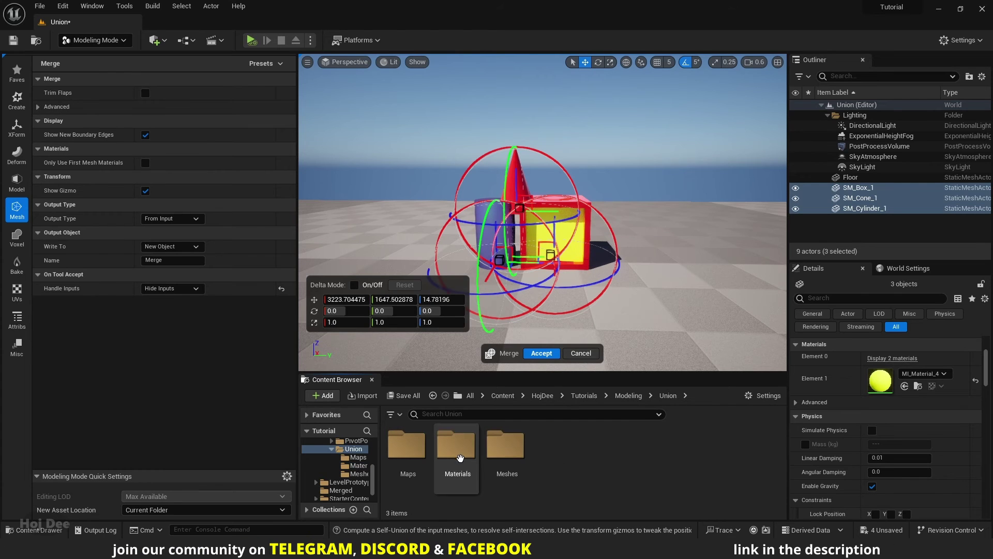
pyautogui.doubleClick(507, 446)
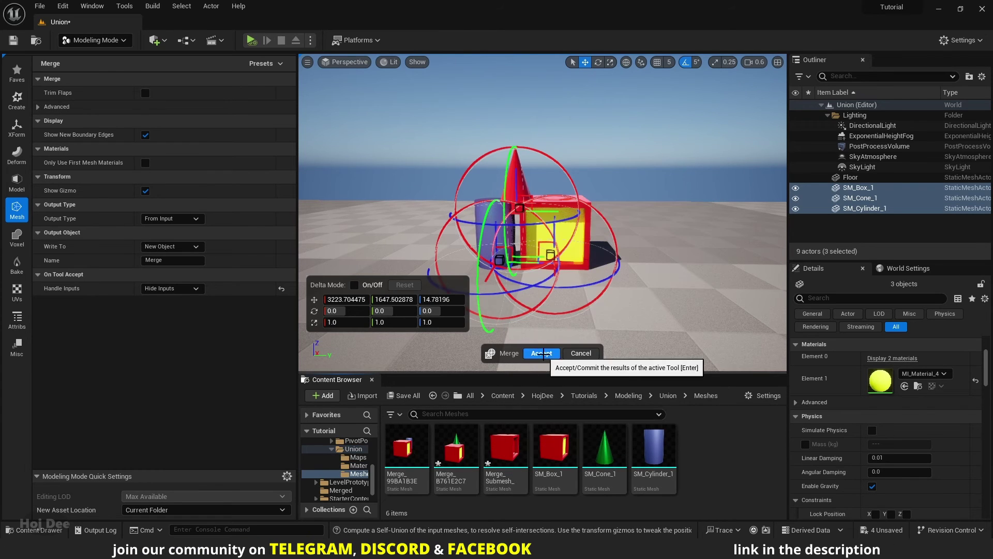
pyautogui.click(542, 353)
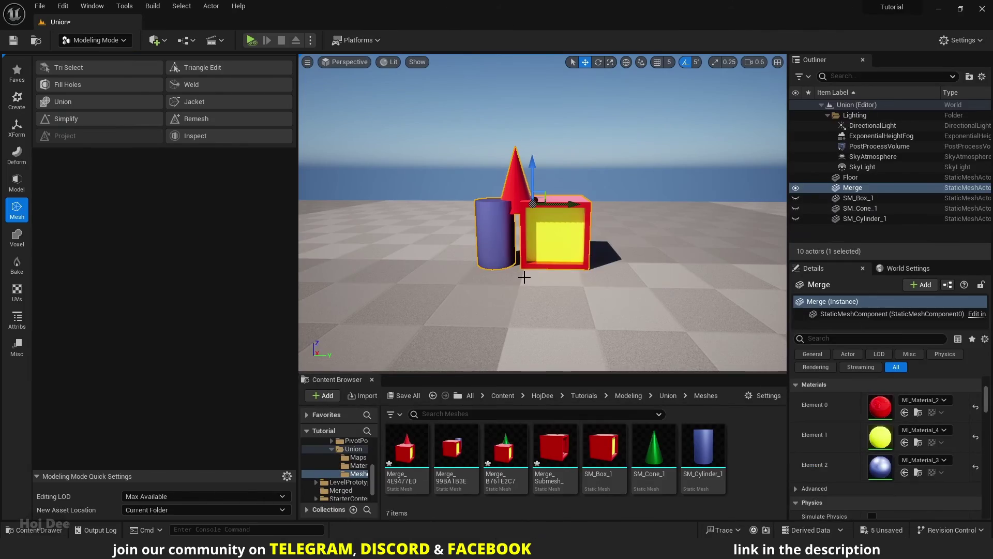
# - Add a Blocking Volume from Quick Add and slide it to the left of the shapes
pyautogui.click(155, 40)
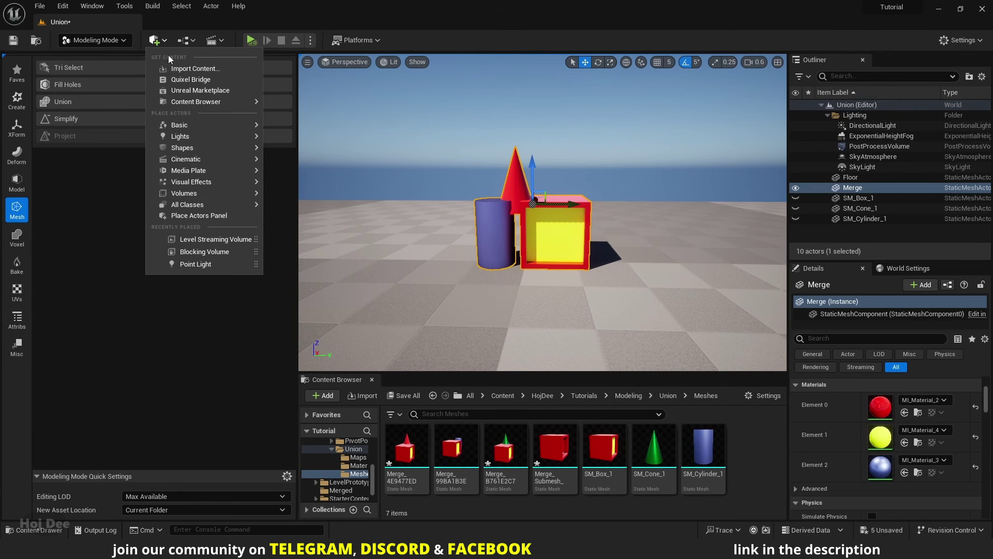
pyautogui.moveTo(202, 197)
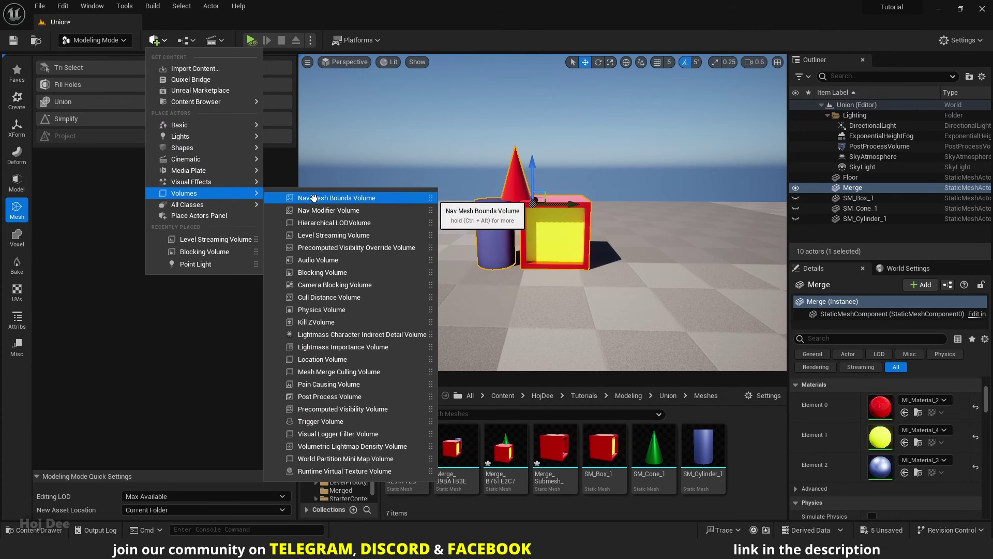
pyautogui.moveTo(331, 271); pyautogui.dragTo(448, 274)
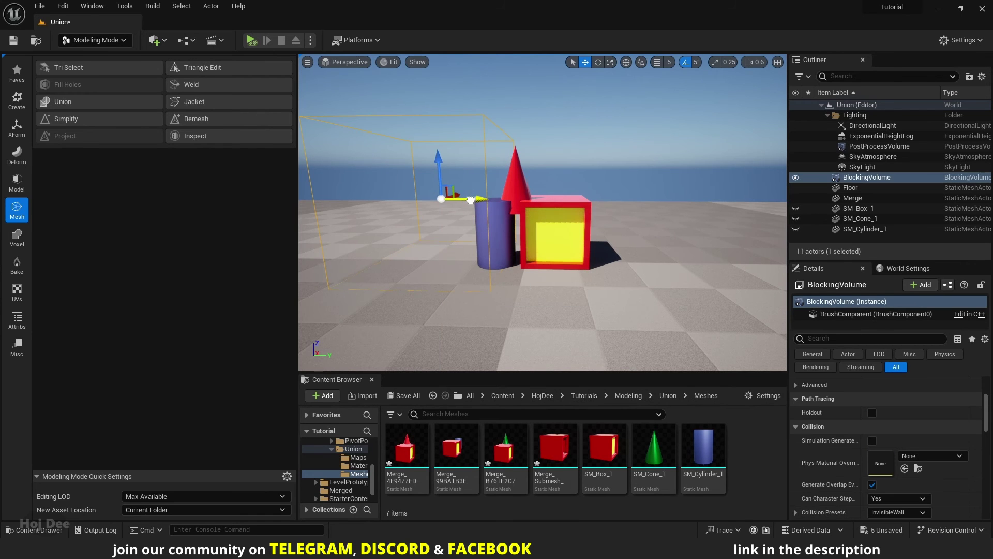
pyautogui.moveTo(470, 201); pyautogui.dragTo(429, 196)
pyautogui.moveTo(430, 196); pyautogui.dragTo(403, 207, button='right')
pyautogui.scroll(-2, 547, 261)
# - Alt-drag two copies of the volume further left in a row and rotate the third one
pyautogui.keyDown('alt'); pyautogui.moveTo(558, 247); pyautogui.dragTo(426, 247); pyautogui.keyUp('alt')
pyautogui.press('r')
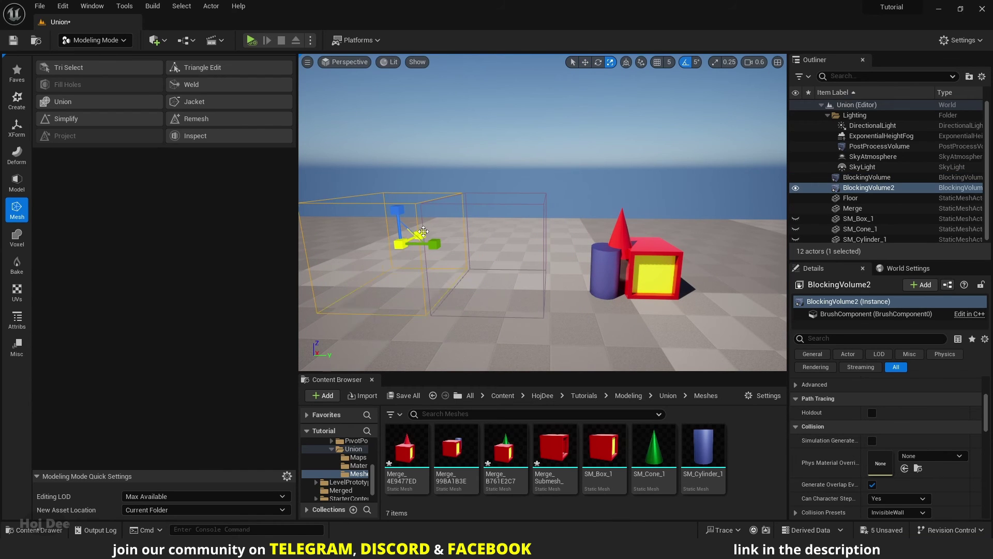
pyautogui.moveTo(495, 278); pyautogui.dragTo(499, 255, button='right')
pyautogui.press('w')
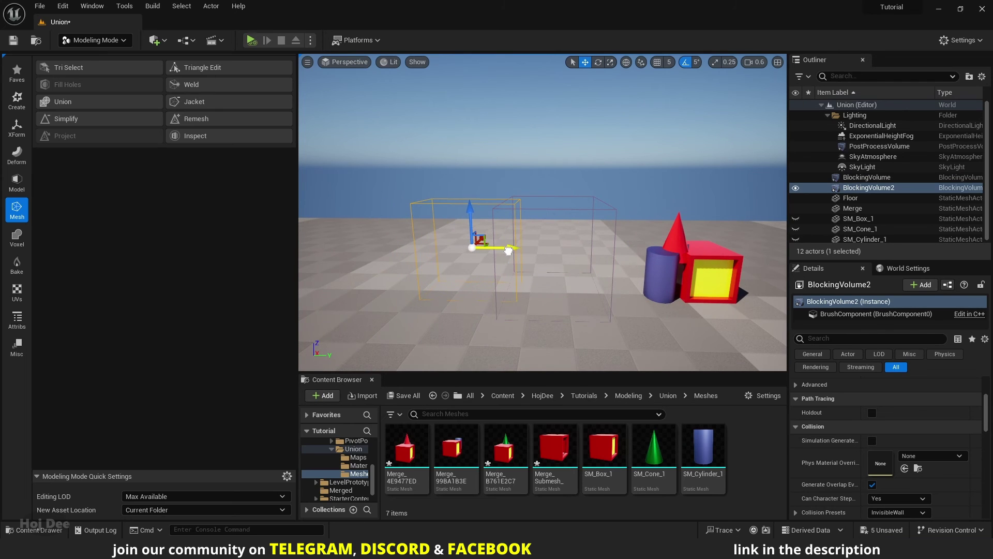
pyautogui.keyDown('alt'); pyautogui.moveTo(509, 250); pyautogui.dragTo(428, 265); pyautogui.keyUp('alt')
pyautogui.press('e')
pyautogui.press('r')
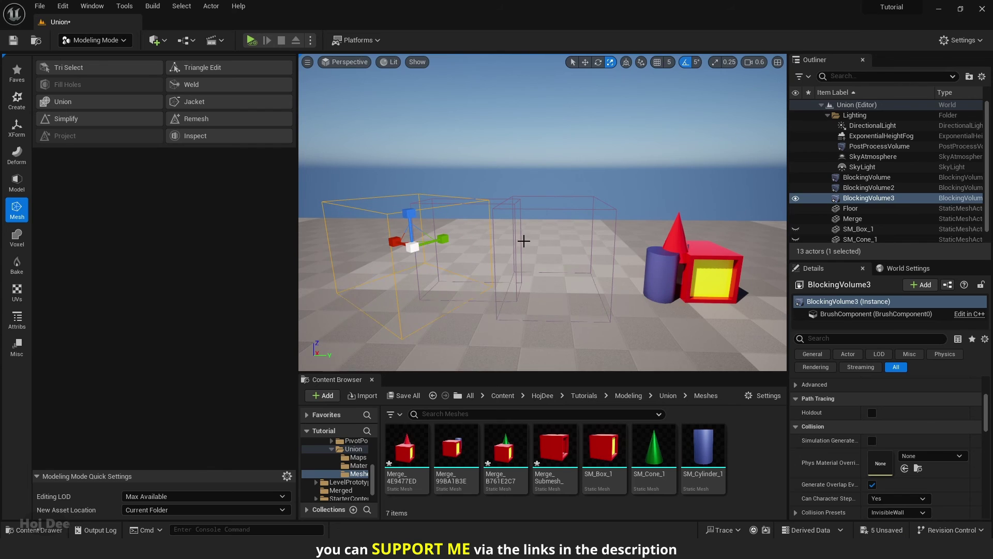
pyautogui.press('q')
pyautogui.moveTo(524, 241); pyautogui.dragTo(533, 255, button='middle')
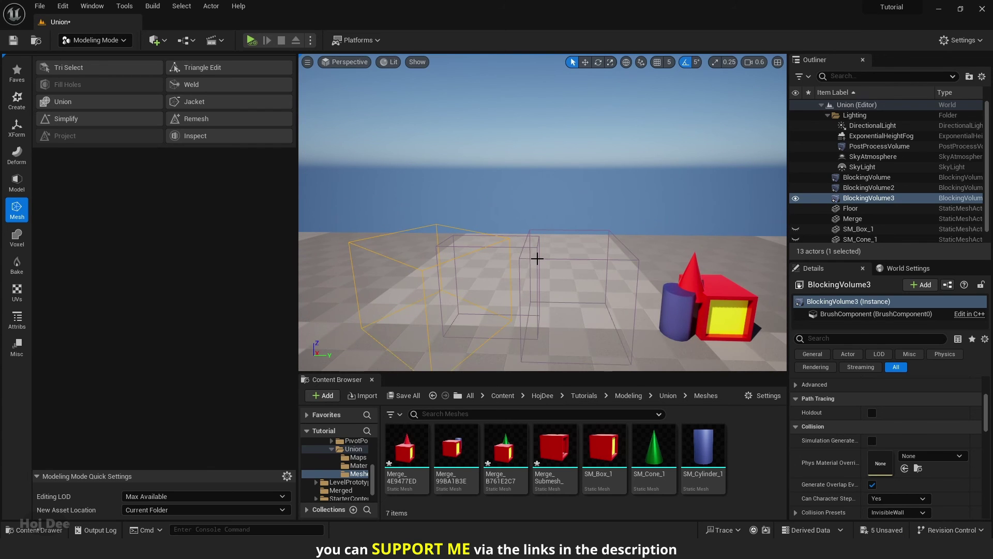
# - Select the three blocking volumes and union them into Merge2
pyautogui.keyDown('ctrl'); pyautogui.click(537, 258); pyautogui.keyUp('ctrl')
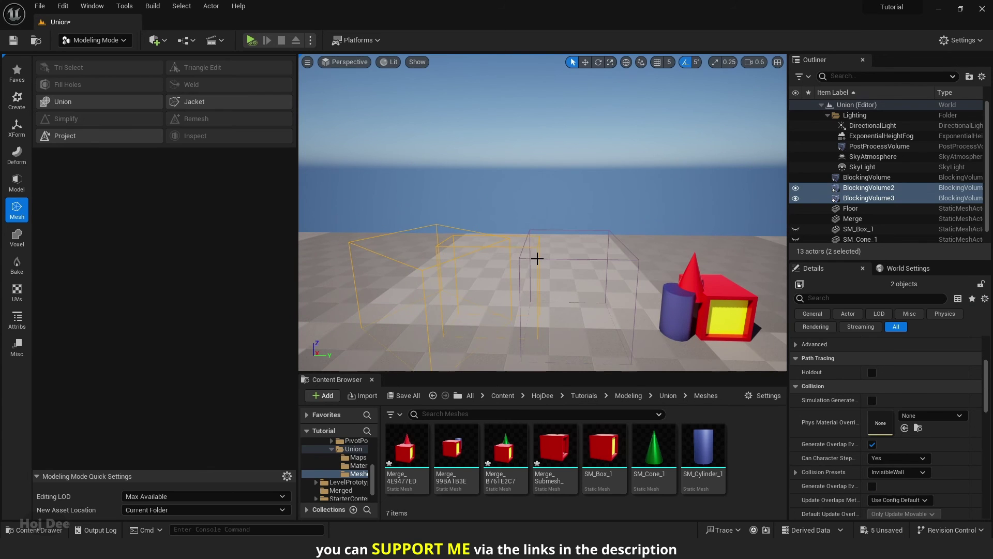
pyautogui.keyDown('ctrl'); pyautogui.click(523, 258); pyautogui.keyUp('ctrl')
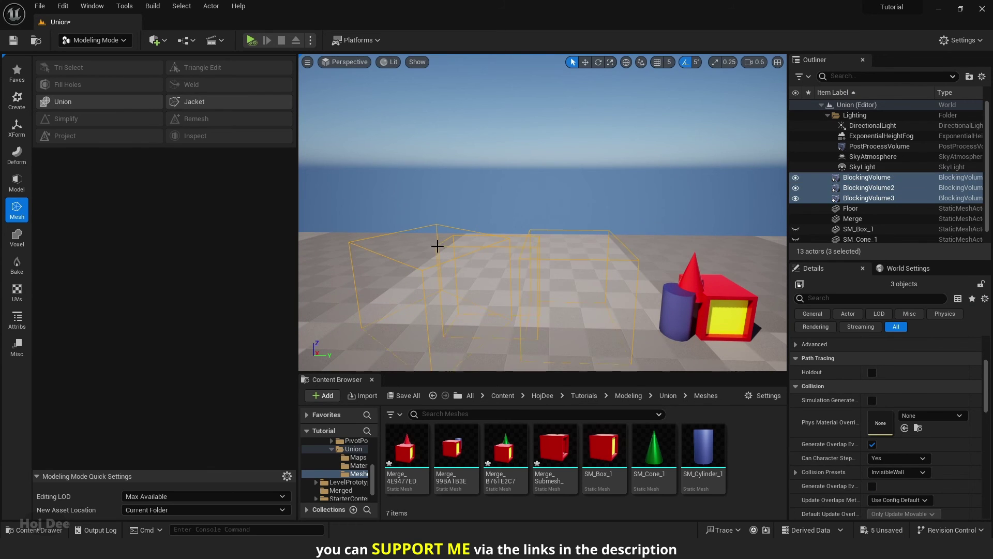
pyautogui.click(60, 112)
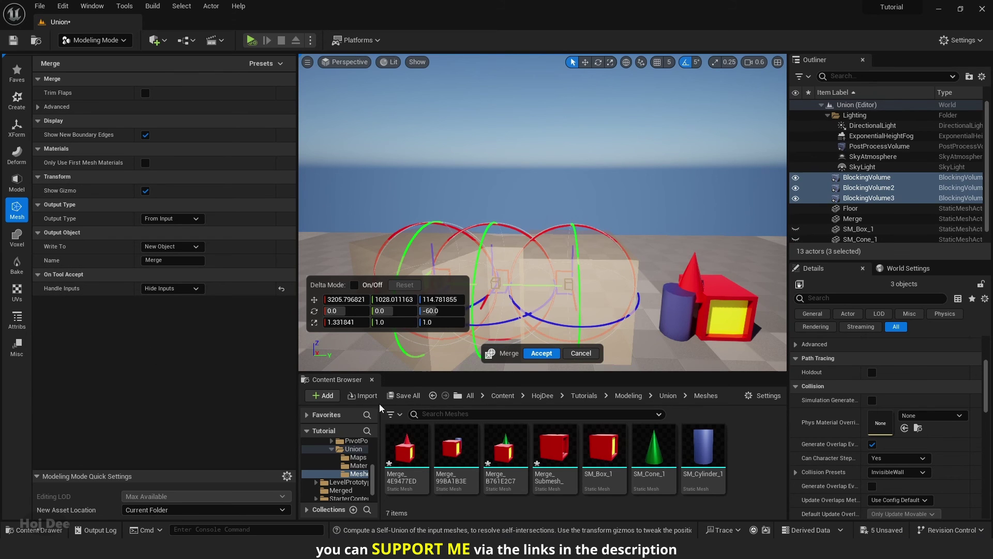
pyautogui.click(541, 353)
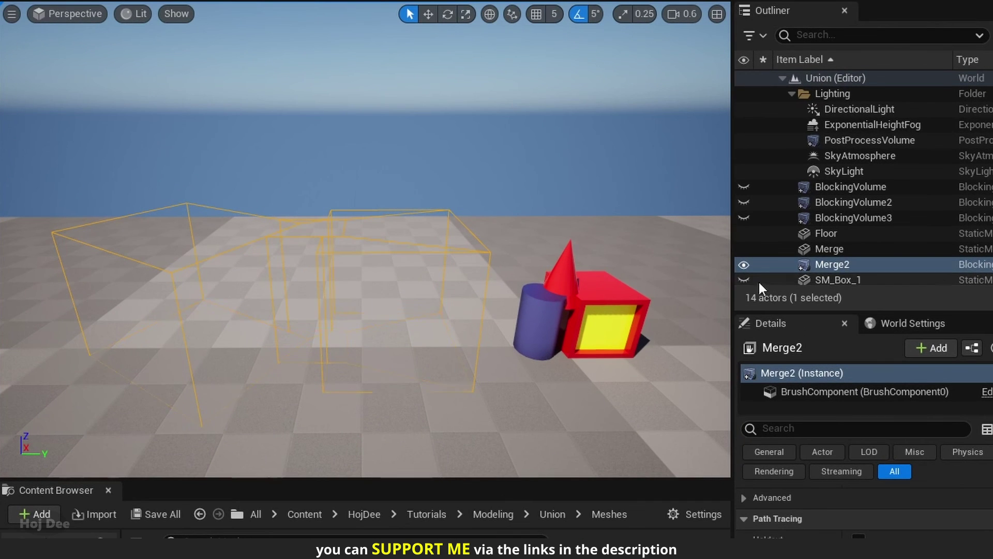
# - Move and rotate the Merge2 result, then delete it
pyautogui.moveTo(291, 312); pyautogui.dragTo(290, 299, button='right')
pyautogui.press('w')
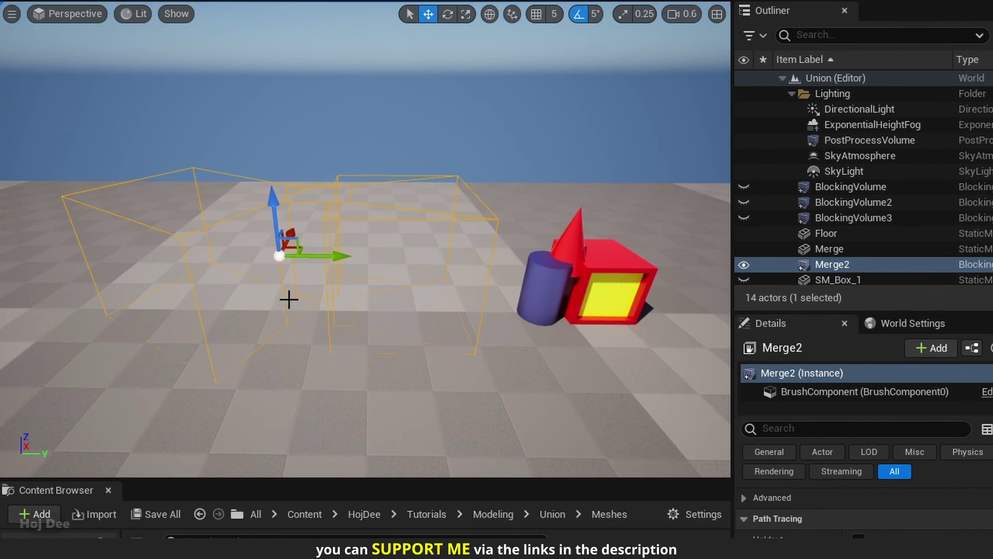
pyautogui.scroll(-4, 303, 294)
pyautogui.moveTo(352, 253); pyautogui.dragTo(330, 296)
pyautogui.press('e')
pyautogui.press('Delete')
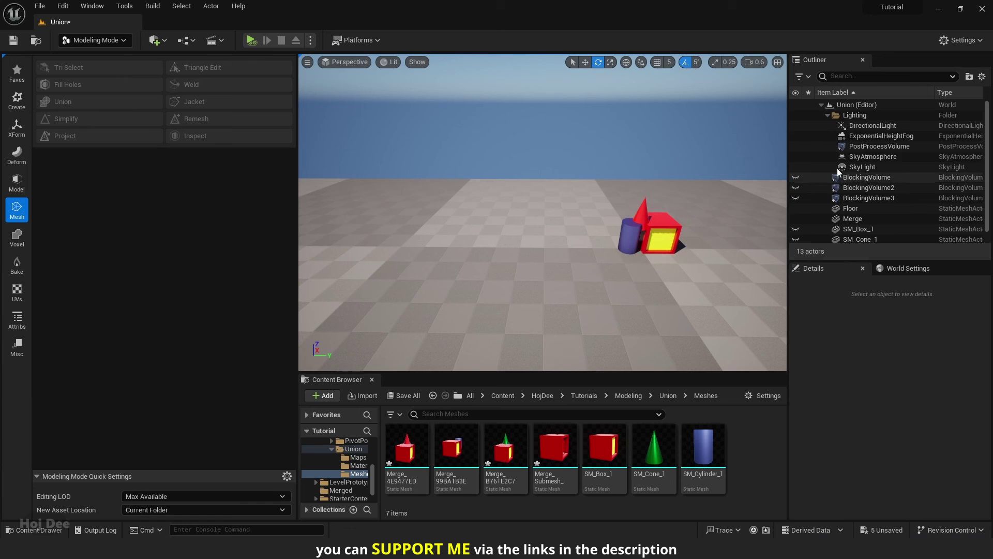
# - Unhide BlockingVolume 1–3 and union them with Output Type set to Static Mesh
pyautogui.click(850, 186)
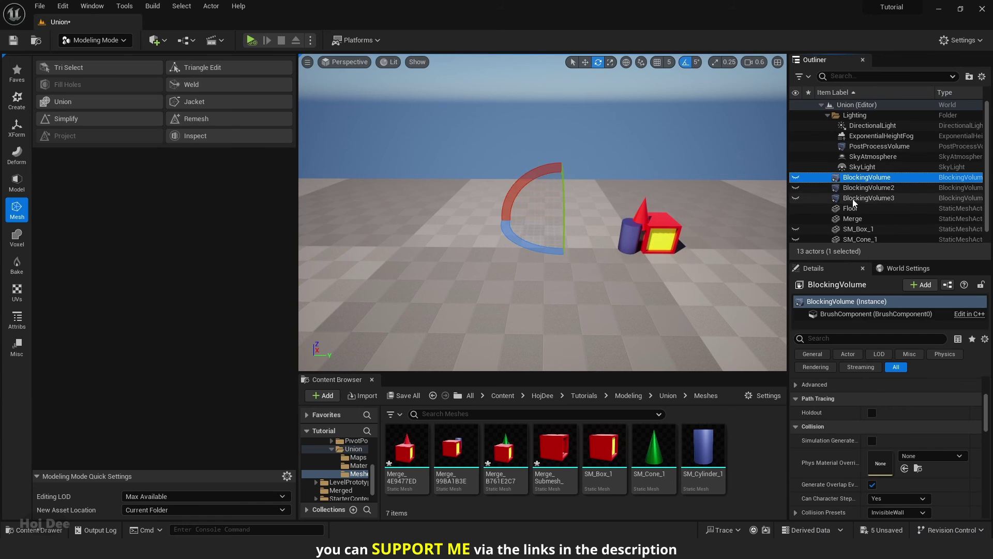
pyautogui.keyDown('shift'); pyautogui.click(853, 198); pyautogui.keyUp('shift')
pyautogui.click(796, 187)
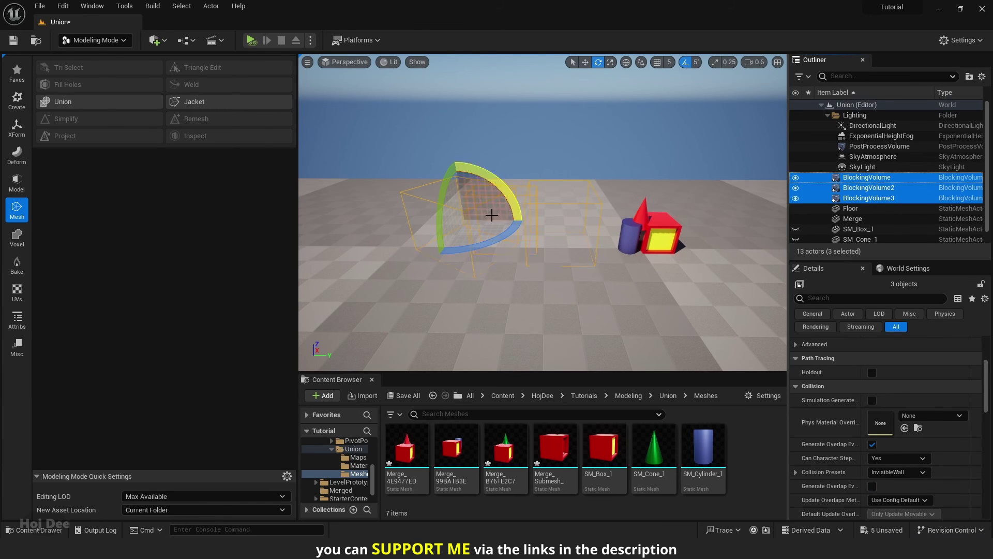
pyautogui.click(97, 105)
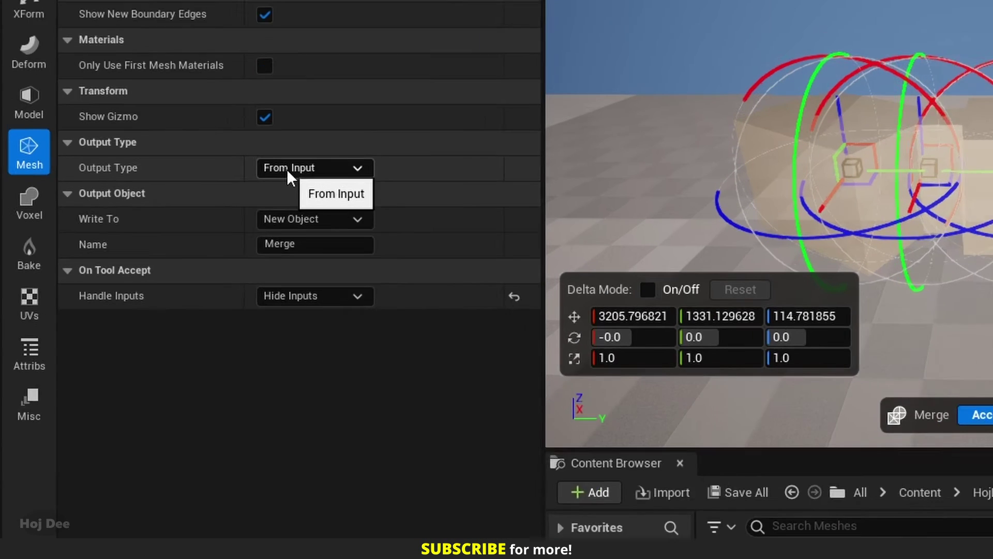
pyautogui.click(157, 219)
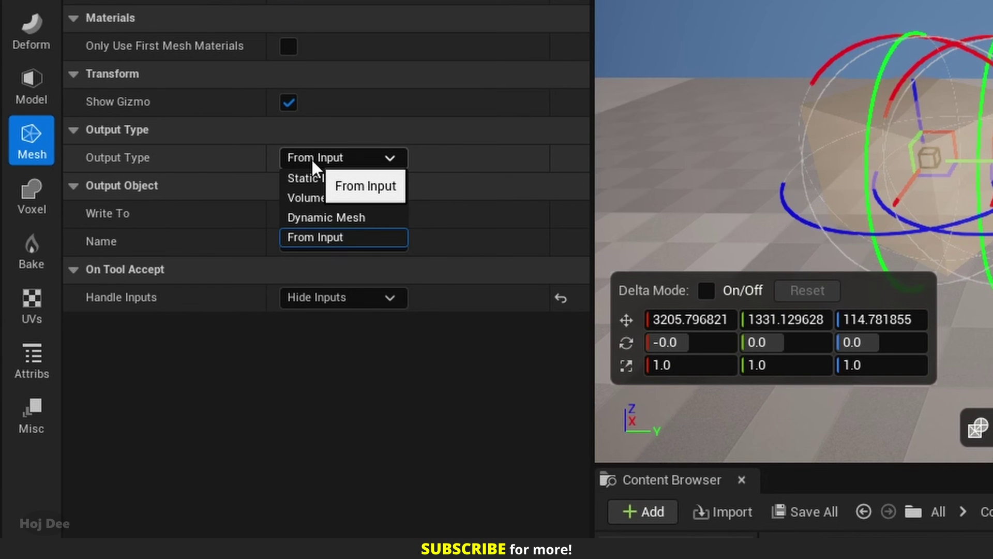
pyautogui.click(343, 178)
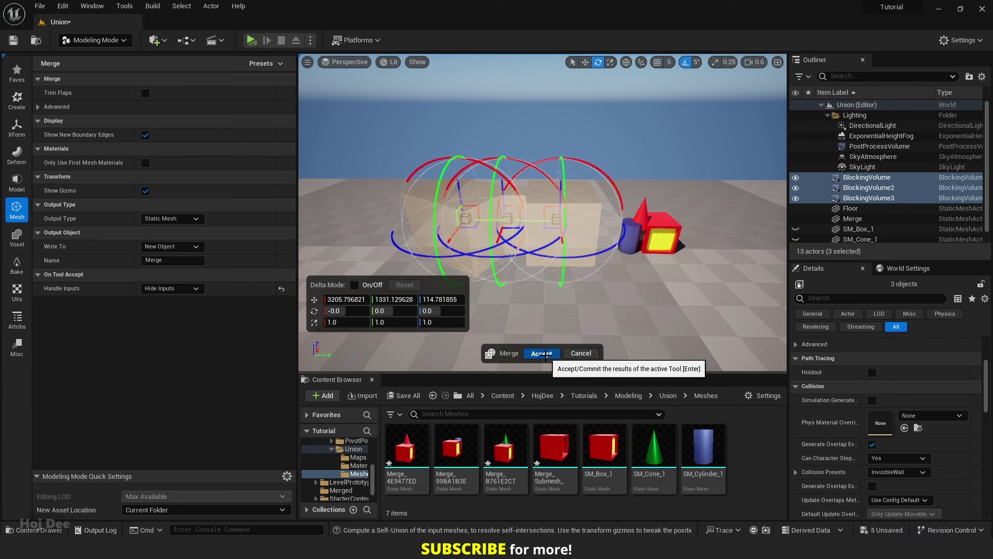
pyautogui.click(542, 354)
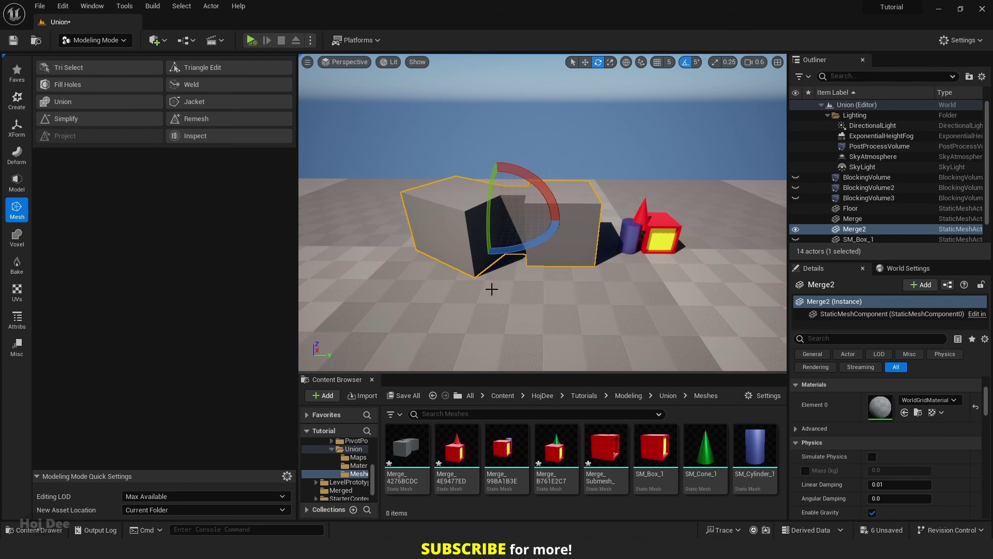